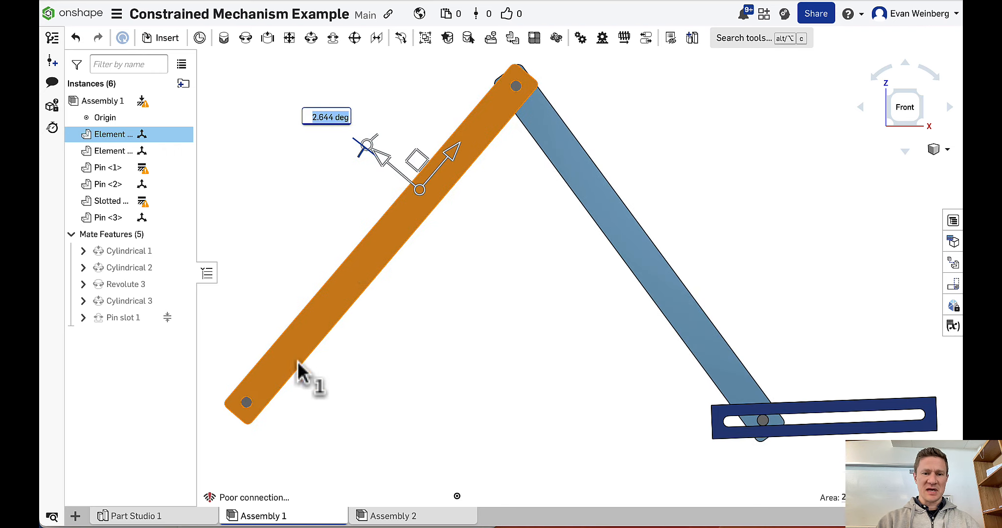
- Swing the left link of Assembly 1 to check the mechanism's motion, and switch to the empty Assembly 2
left_click_drag(367, 148, 422, 148)
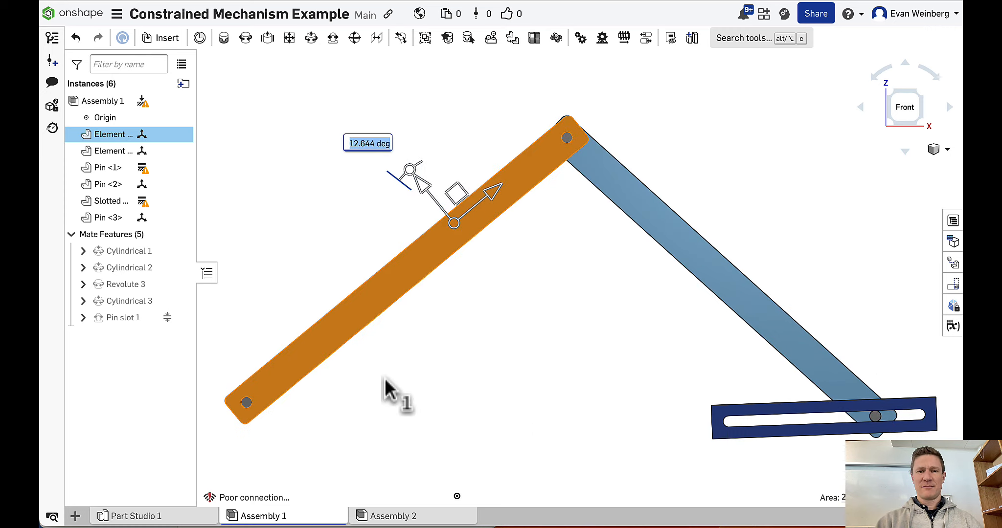
left_click(419, 520)
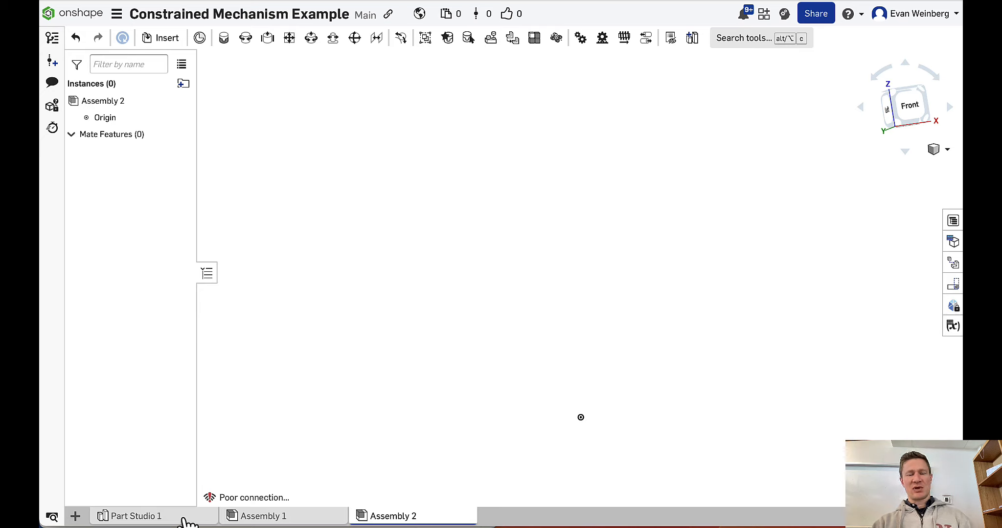
mouse_move(188, 522)
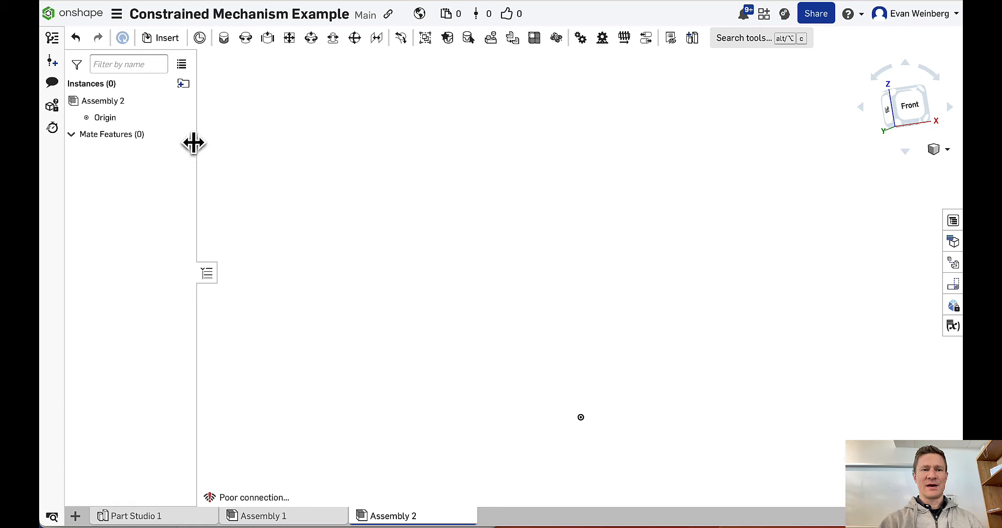
- Insert two Element parts from Part Studio 1 into Assembly 2, one above the other
left_click(167, 39)
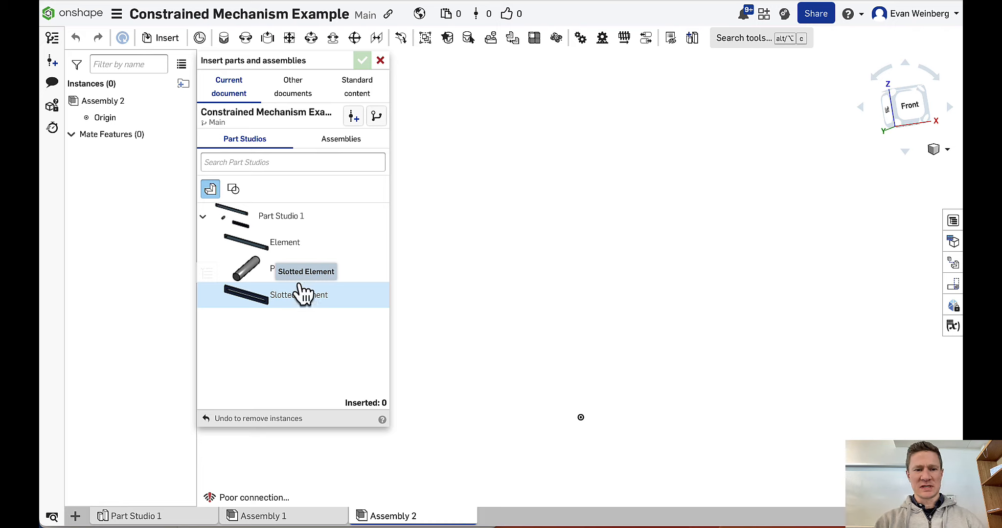
left_click(267, 248)
left_click(584, 174)
left_click(507, 234)
- Insert three Pins and one Slotted Element from Part Studio 1 below the two elements
left_click(272, 269)
left_click(406, 320)
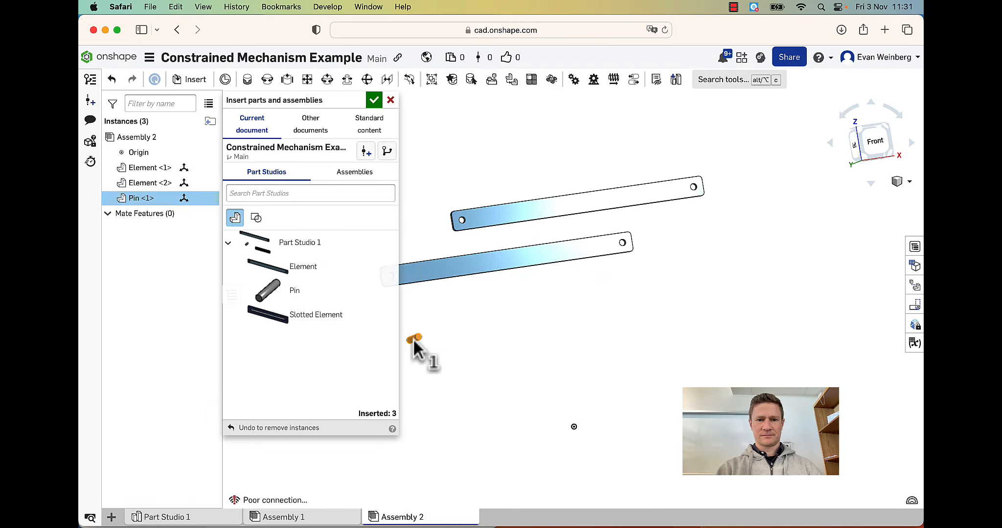
left_click(473, 282)
left_click(544, 281)
left_click(289, 295)
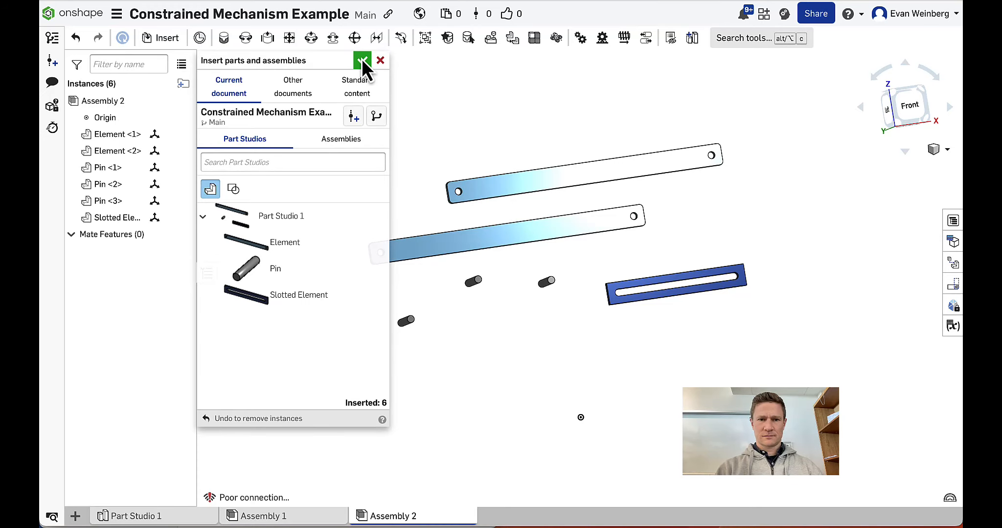
left_click(362, 61)
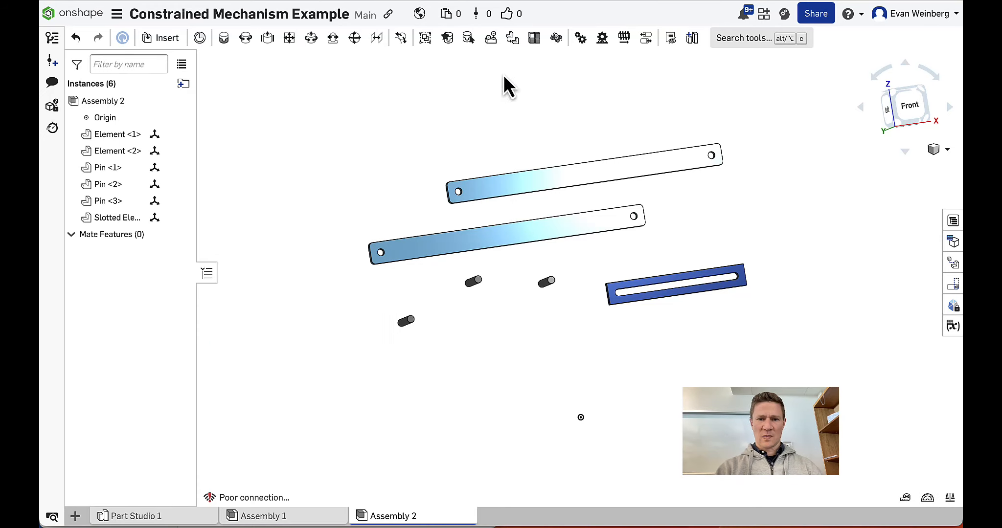
- In the front view, move the lower element away to the left of the upper one and rotate it counterclockwise about 42 degrees
left_click(910, 106)
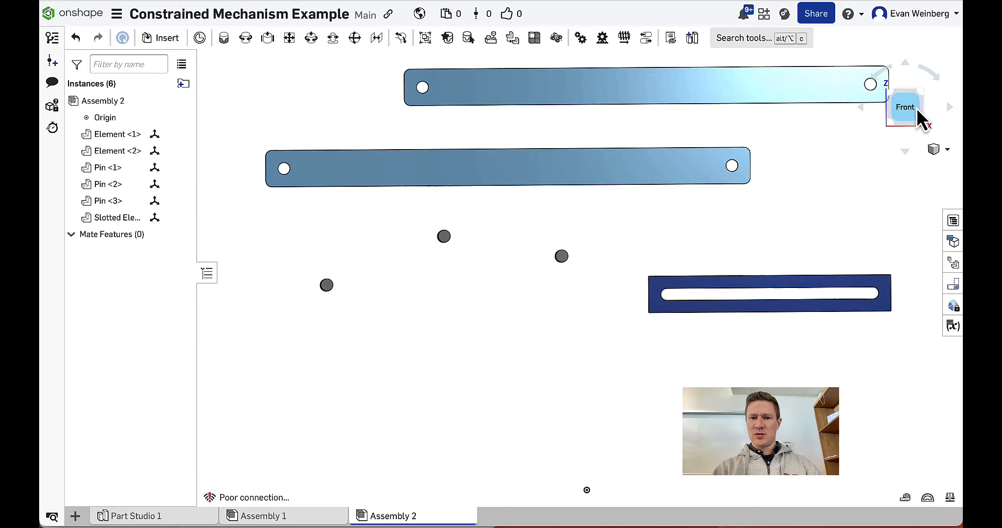
scroll(801, 246, "down", 5)
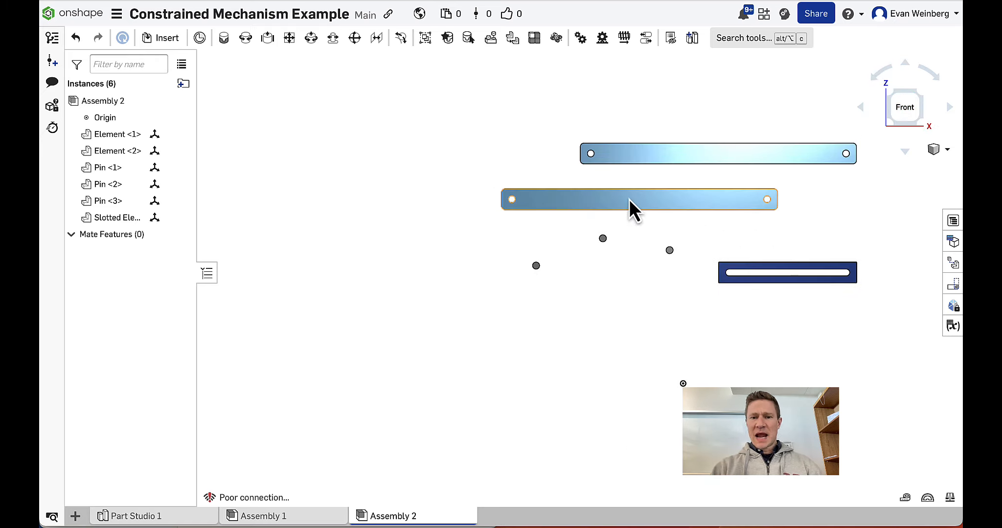
left_click_drag(629, 199, 405, 200)
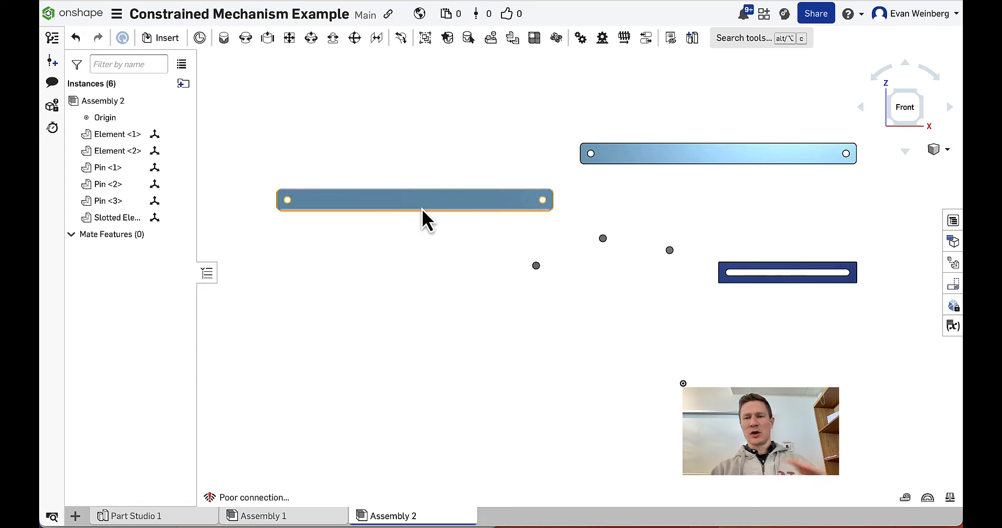
left_click(486, 200)
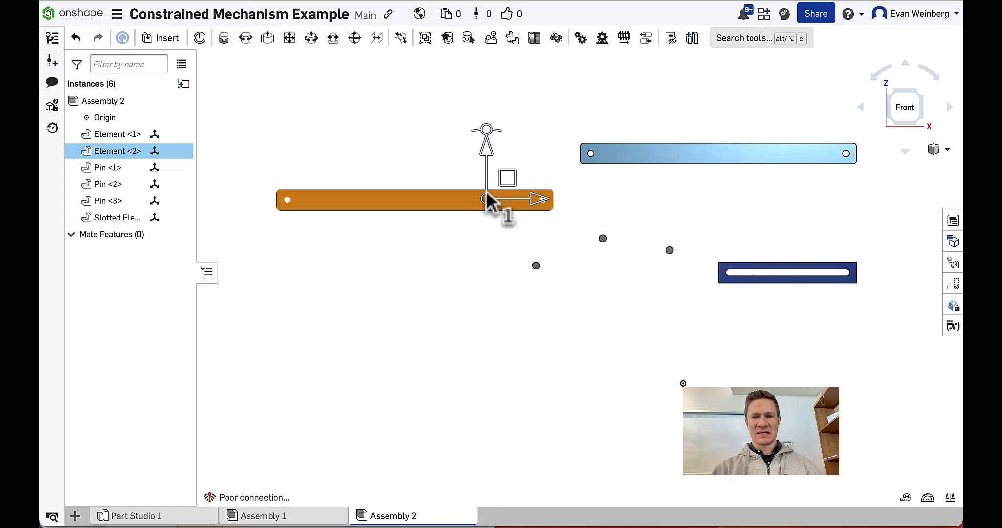
left_click_drag(485, 127, 437, 126)
- Rotate the other element to slope down to the right and place its upper end beside the first element's upper end
left_click(734, 156)
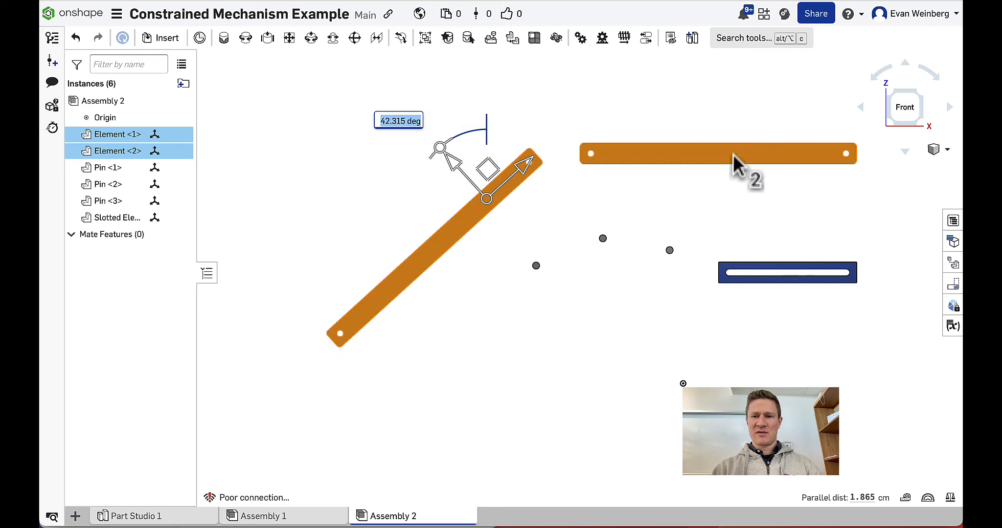
left_click(743, 244)
left_click(727, 163)
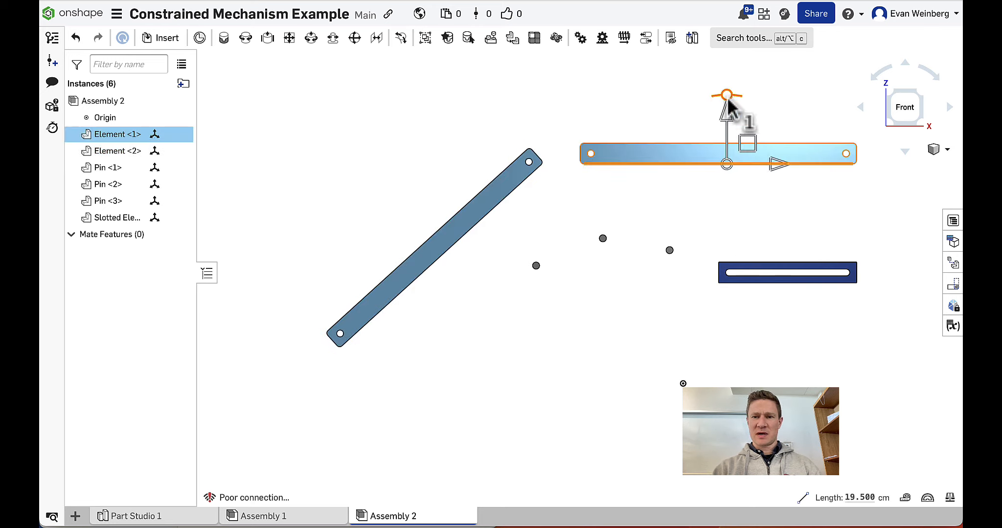
left_click_drag(729, 108, 686, 232)
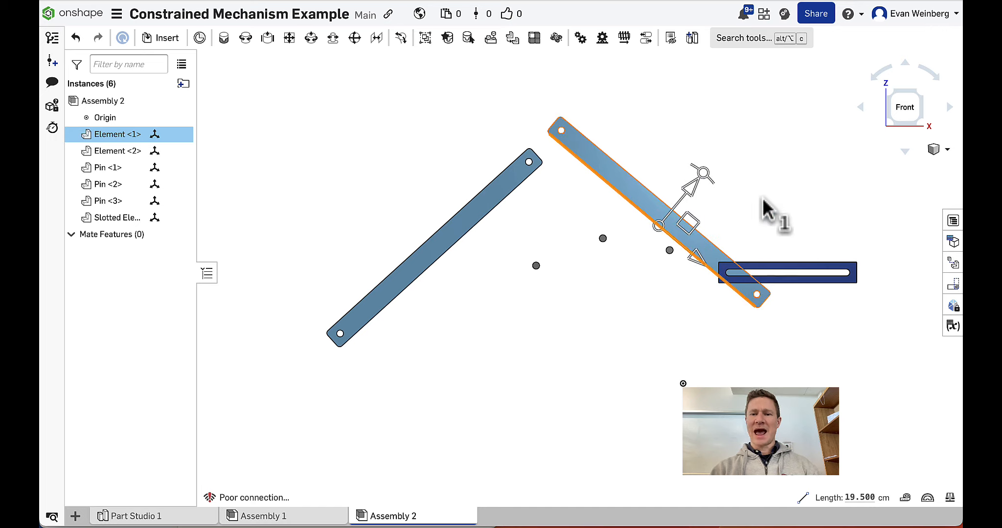
left_click(783, 194)
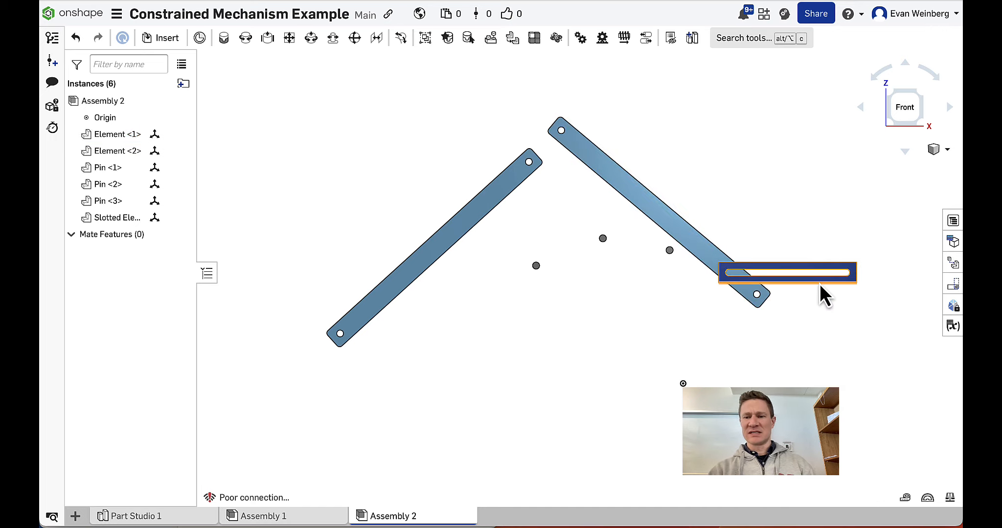
- Move the slotted element clear of the right element, just below its lower end
left_click(832, 274)
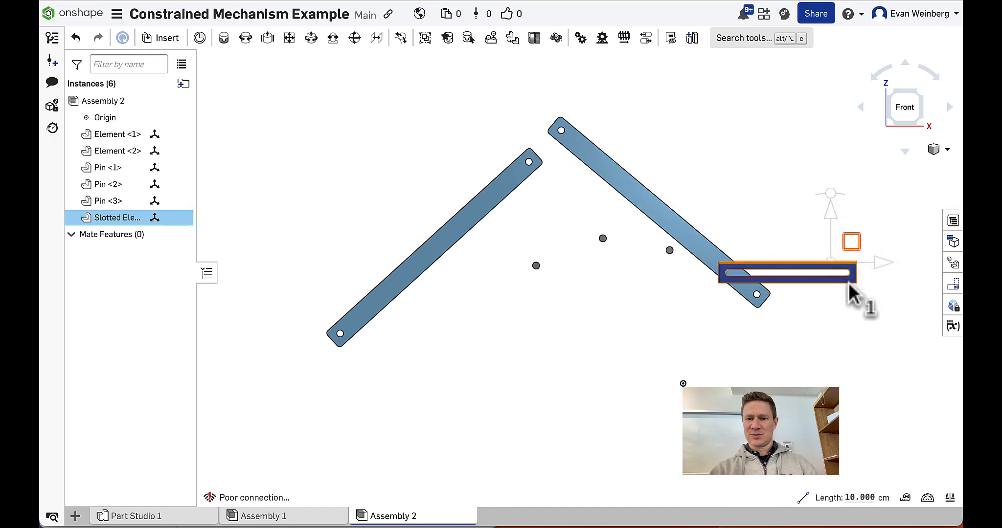
left_click_drag(851, 290, 833, 308)
left_click(626, 350)
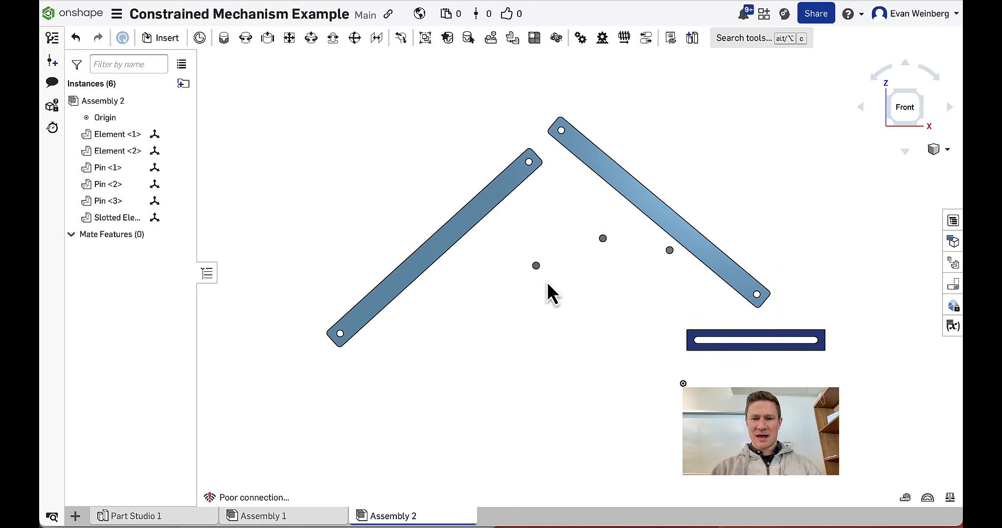
- Move Pin <1> just below the left element's lower hole and Pin <2> beside the same element's upper end
left_click(537, 267)
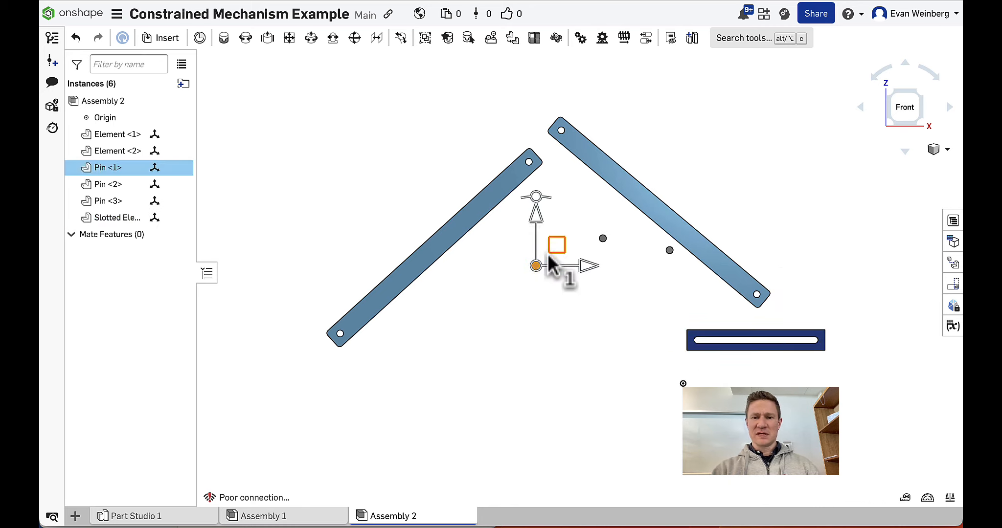
left_click_drag(549, 249, 362, 365)
left_click(557, 271)
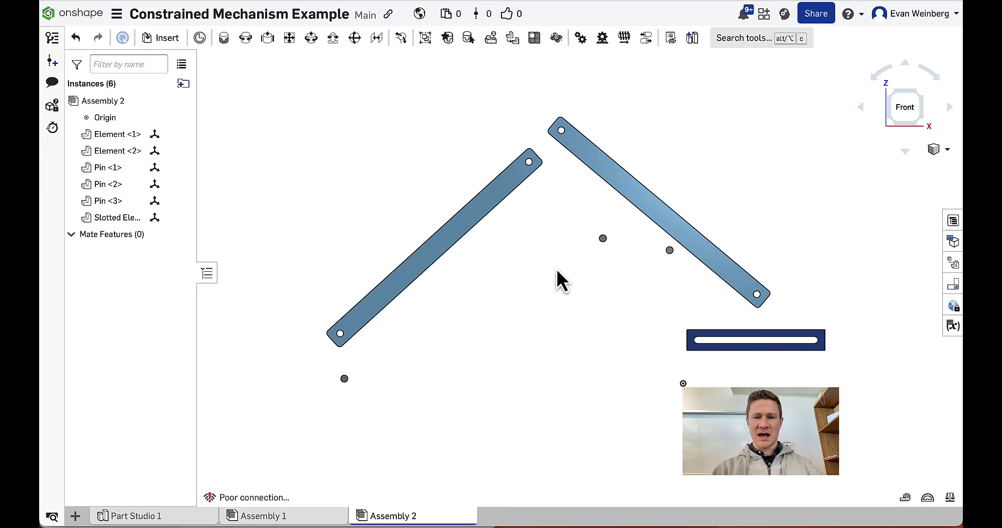
left_click(629, 259)
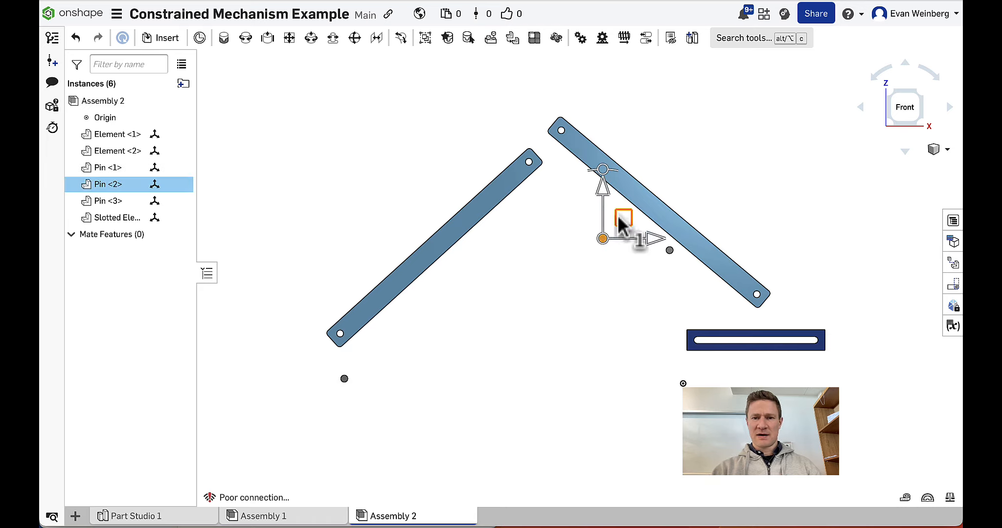
left_click_drag(623, 223, 511, 142)
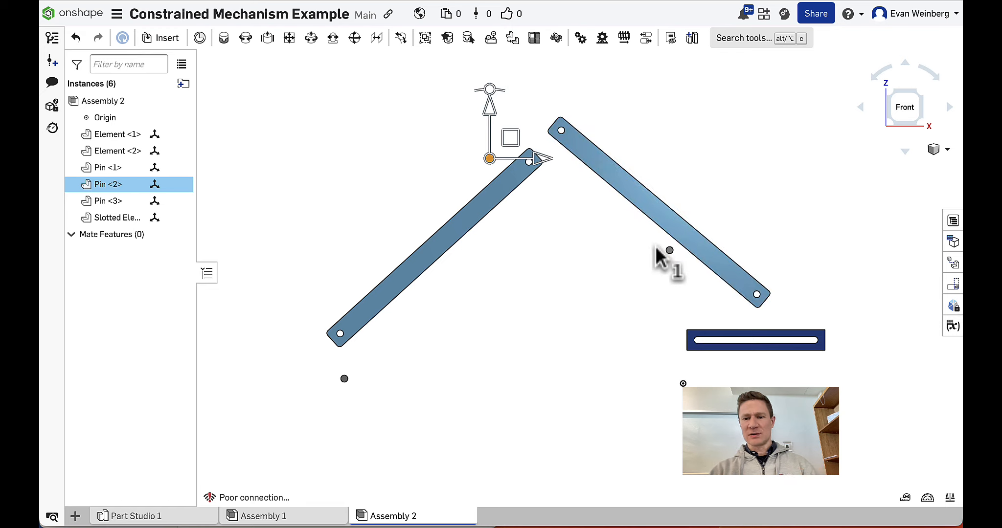
left_click(656, 246)
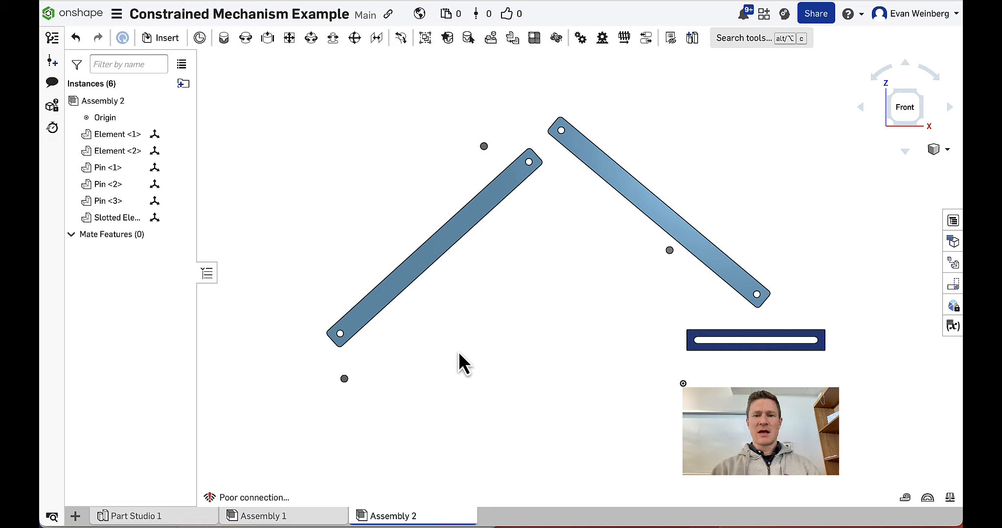
- Add a cylindrical mate between the middle of Pin <1> and the lower hole of the left element, Element <2>
right_click_drag(459, 351, 457, 328)
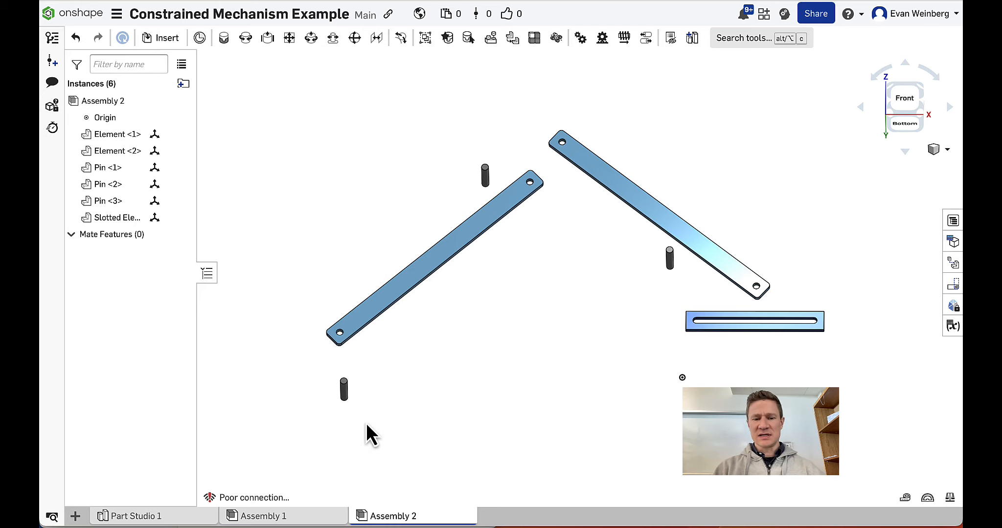
scroll(435, 433, "up", 3)
scroll(512, 432, "up", 1)
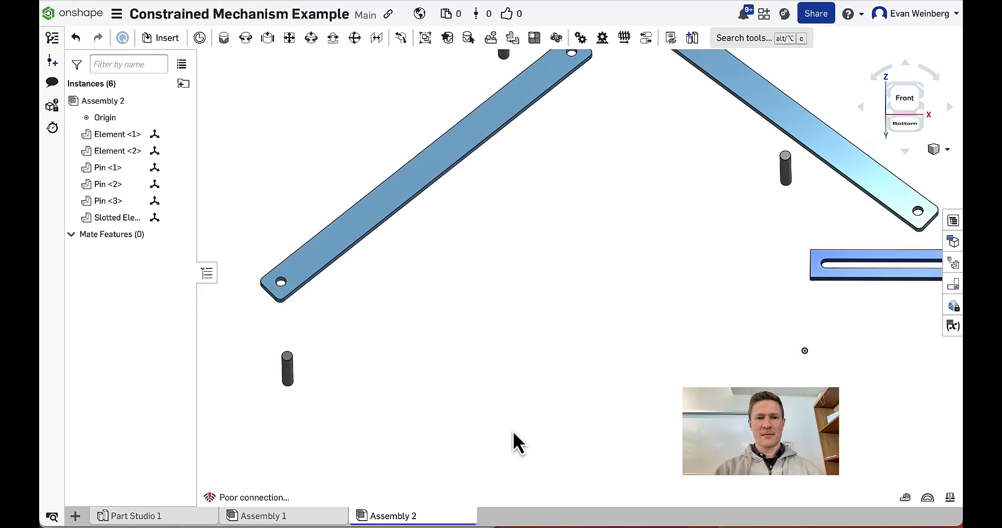
left_click(311, 39)
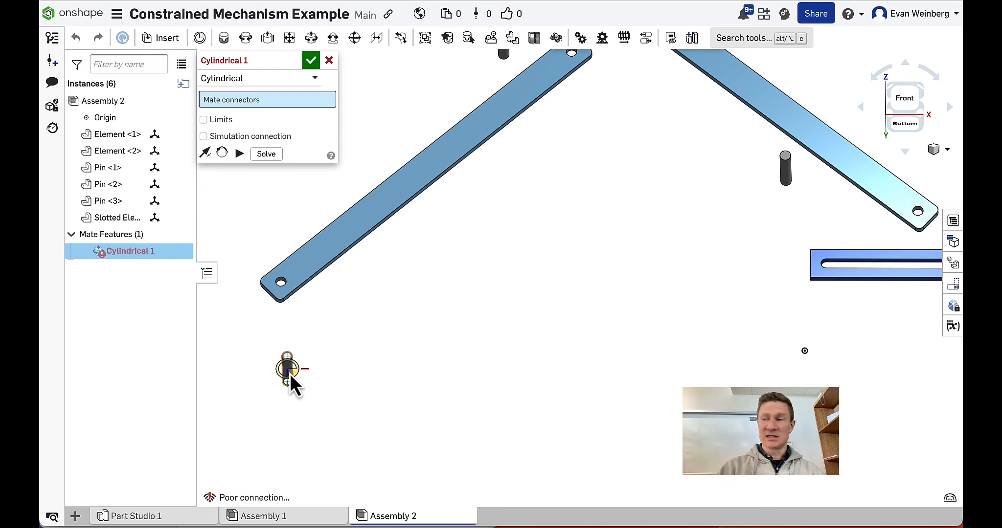
left_click(289, 375)
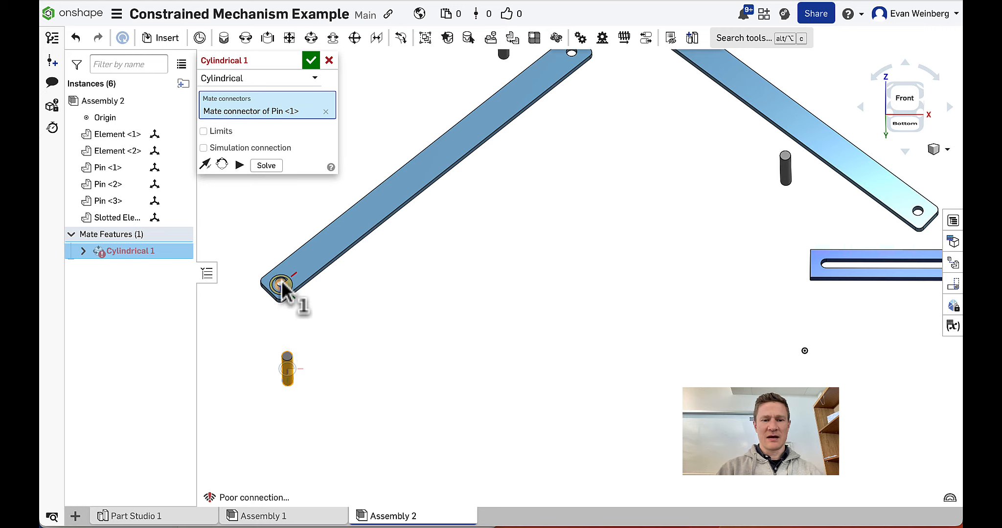
scroll(282, 281, "up", 4)
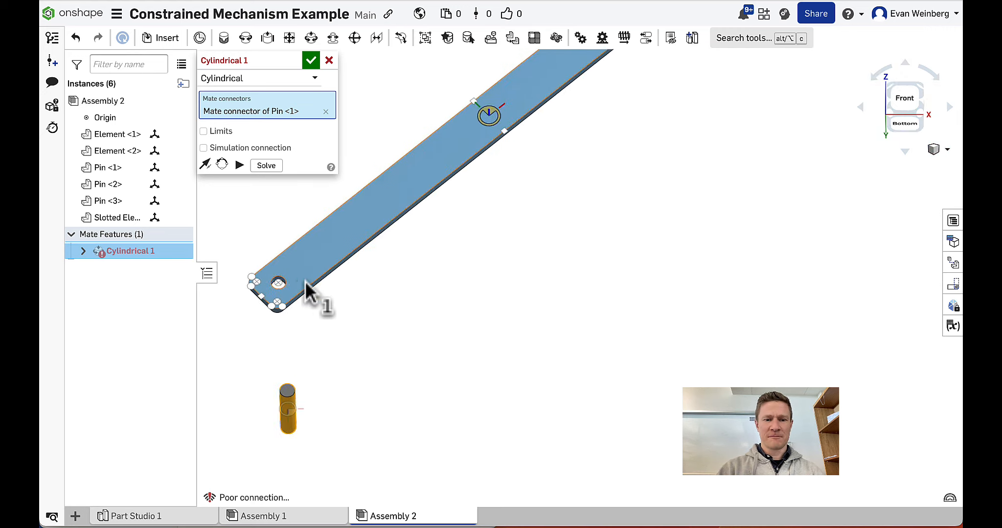
left_click(278, 279)
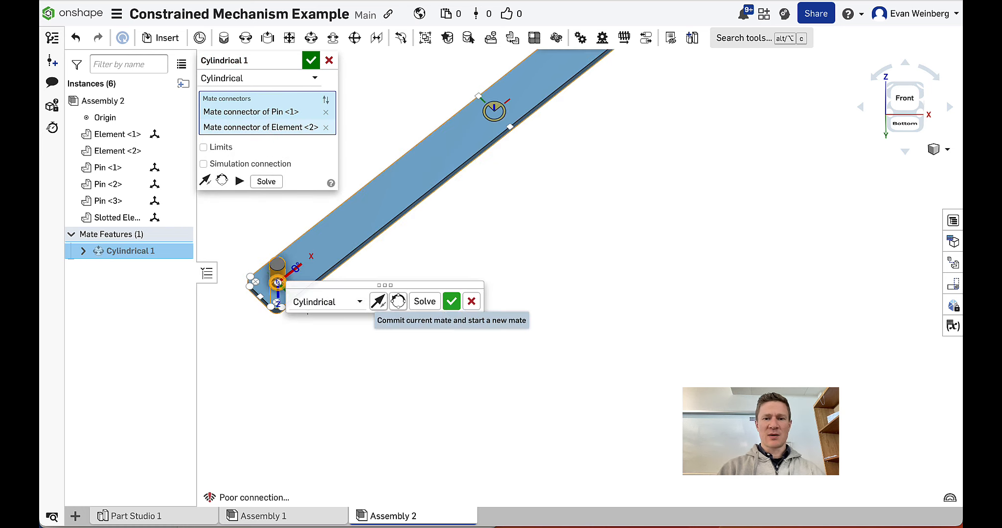
left_click(451, 301)
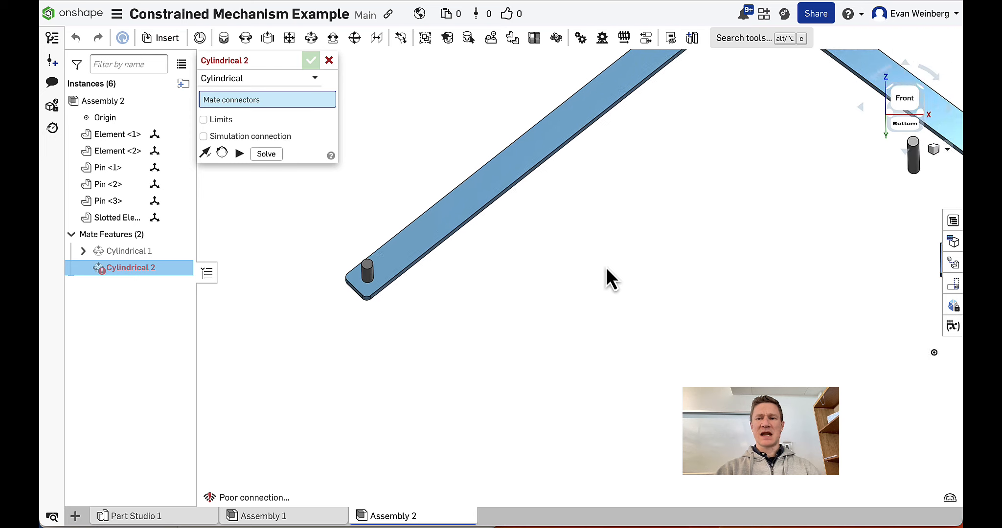
- Add a cylindrical mate between the middle of Pin <2> and the upper hole of the left element
scroll(606, 267, "down", 1)
mouse_move(606, 268)
right_mouse_down()
mouse_move(594, 291)
mouse_move(602, 266)
right_mouse_up()
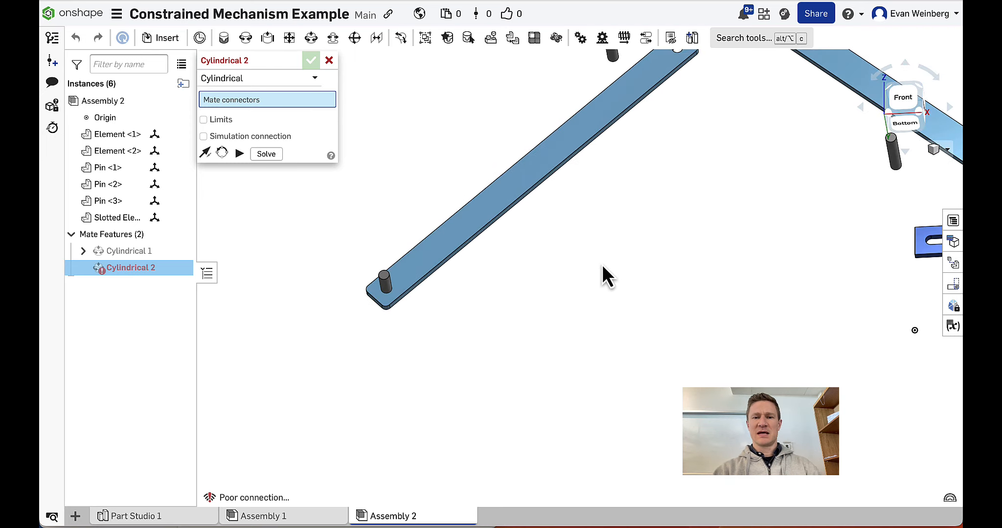
middle_click_drag(602, 265, 582, 323)
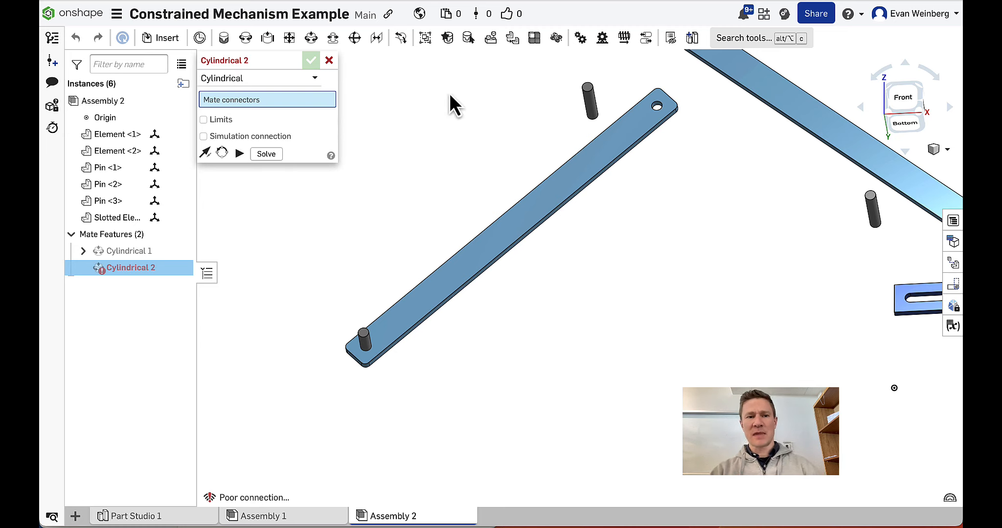
left_click(594, 108)
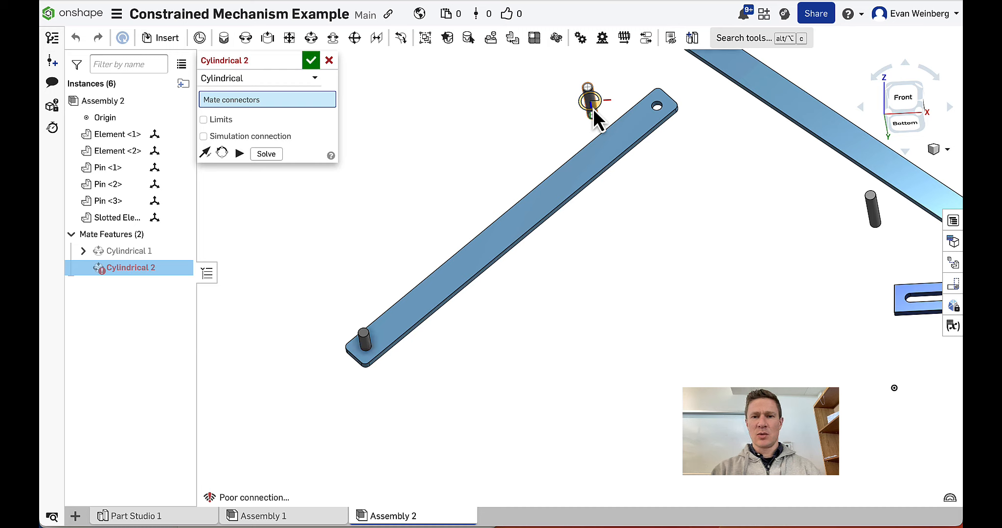
left_click(658, 107)
left_click(828, 128)
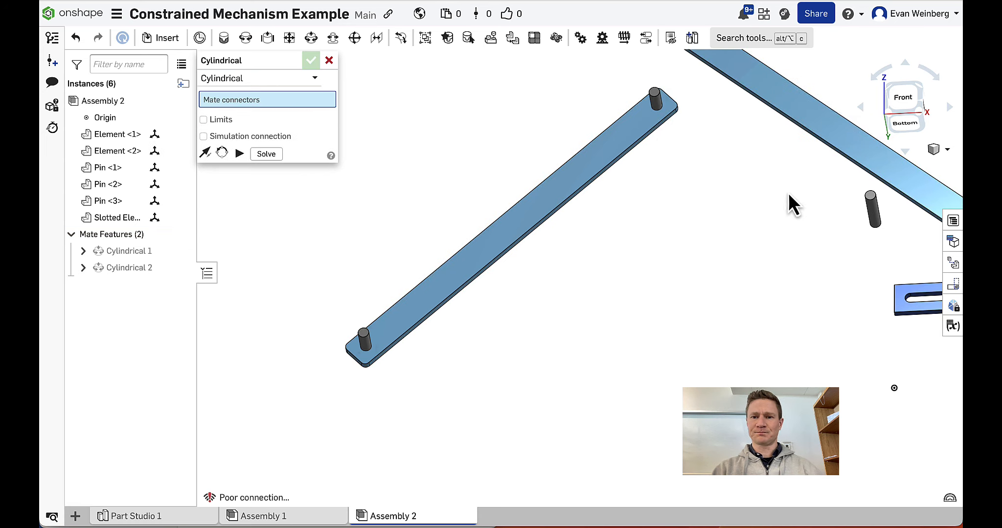
left_click(779, 225)
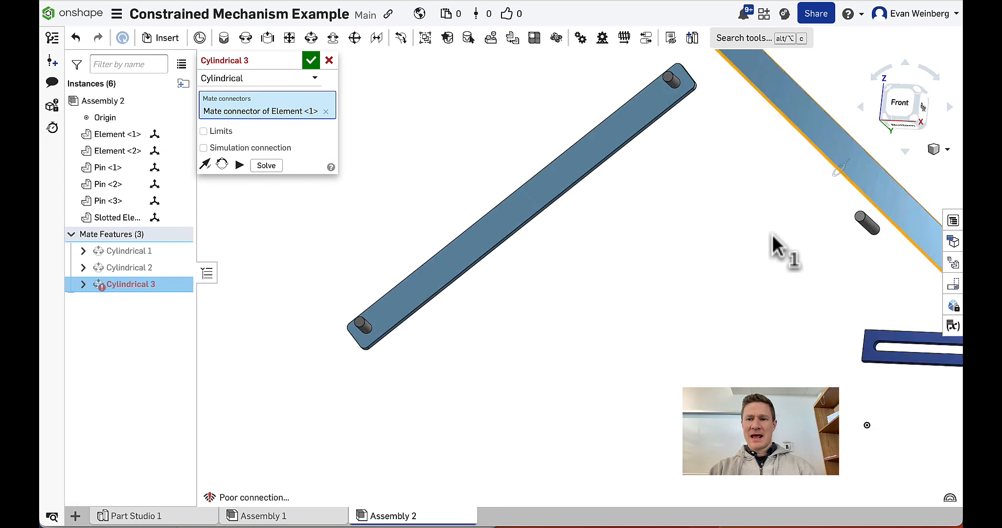
right_click_drag(772, 235, 782, 222)
middle_click_drag(782, 222, 747, 272)
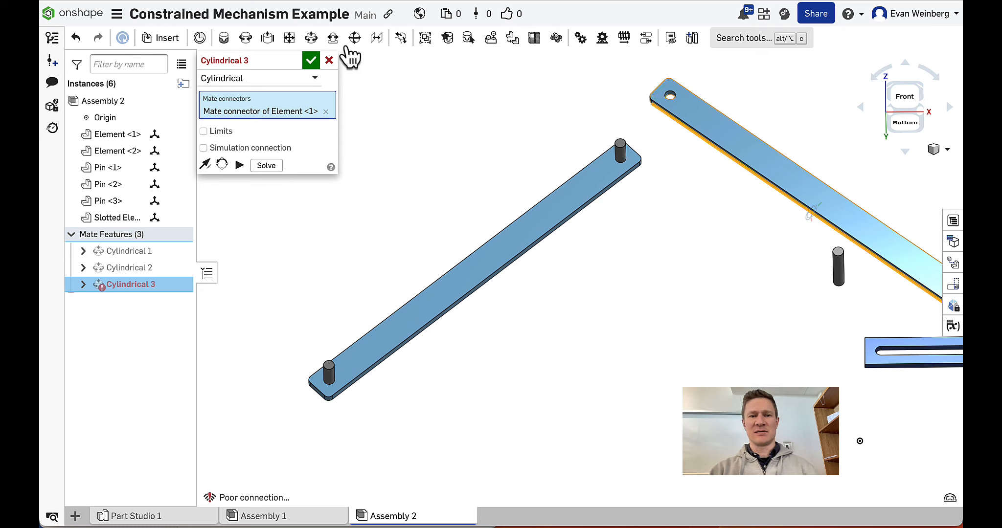
left_click(311, 39)
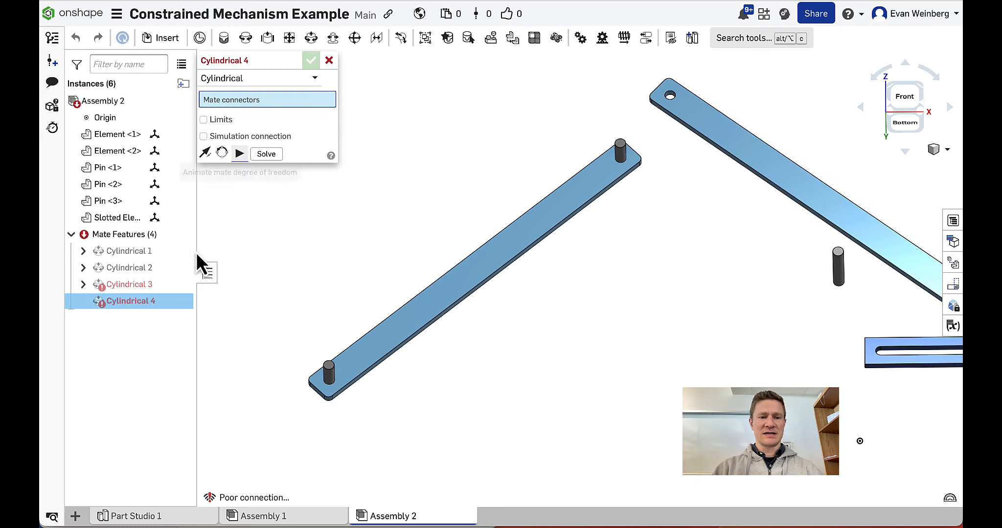
mouse_move(172, 301)
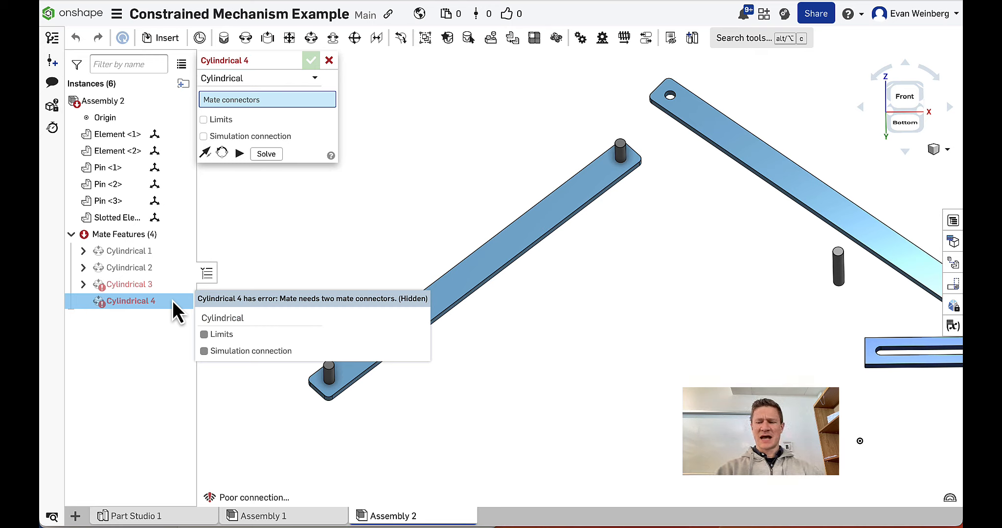
left_click(328, 61)
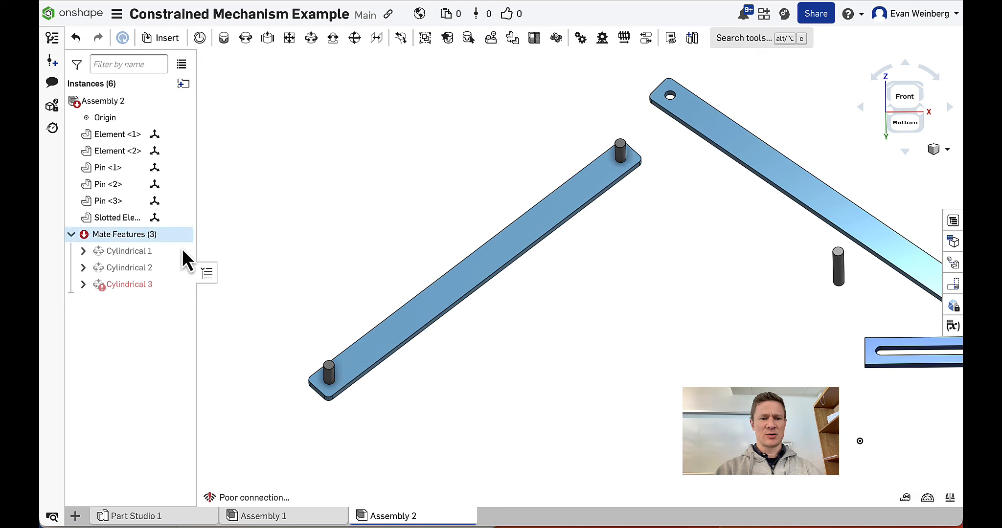
double_click(159, 284)
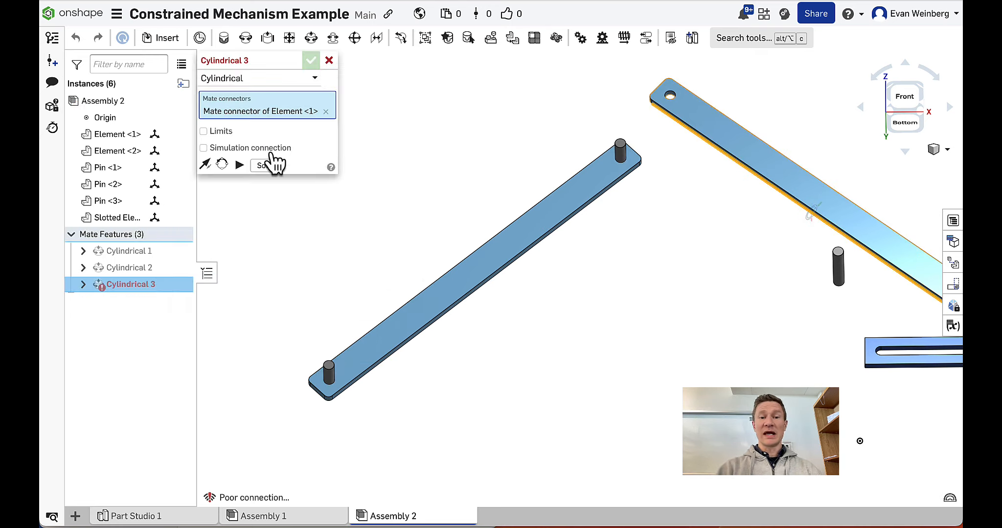
left_click(325, 112)
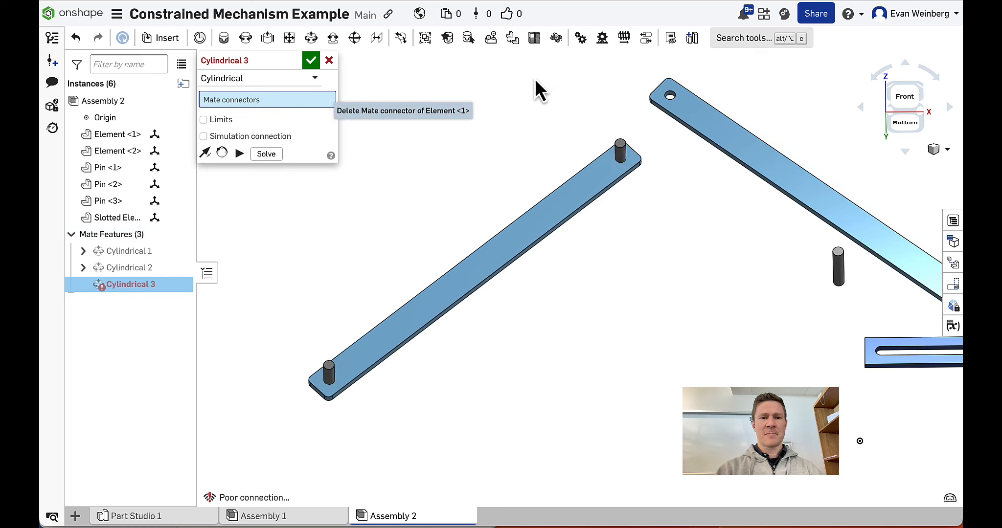
- Add a cylindrical mate between the middle of Pin <2> and the upper hole of the right element, Element <1>
left_click(312, 40)
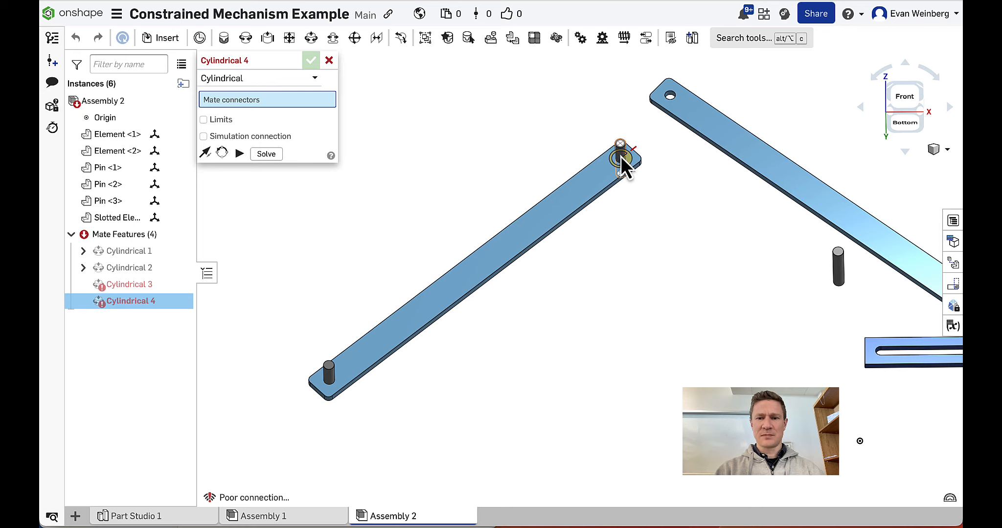
scroll(619, 155, "up", 5)
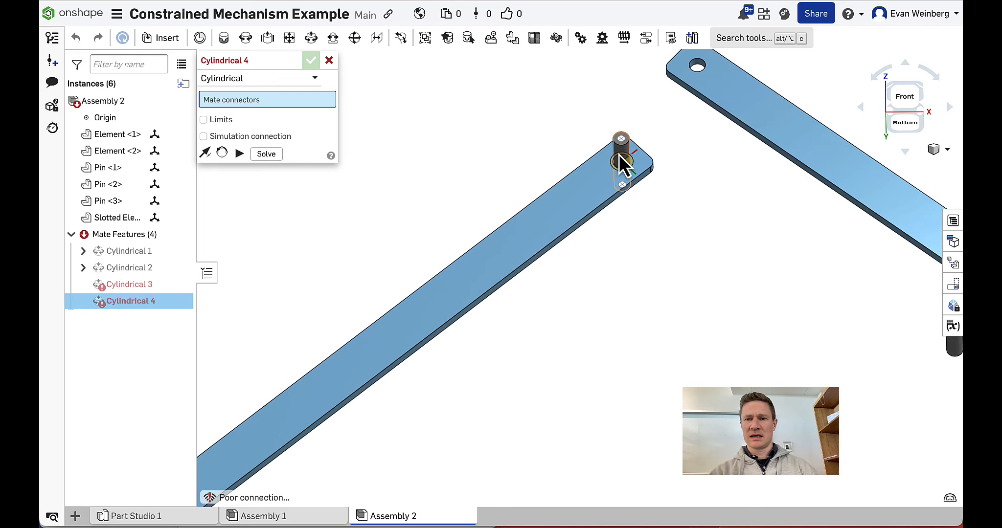
scroll(627, 155, "up", 1)
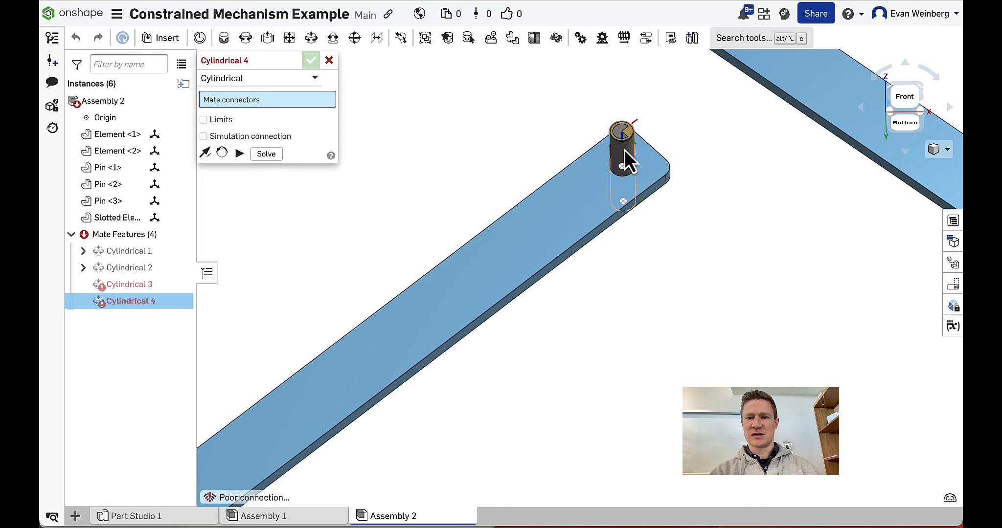
left_click(628, 154)
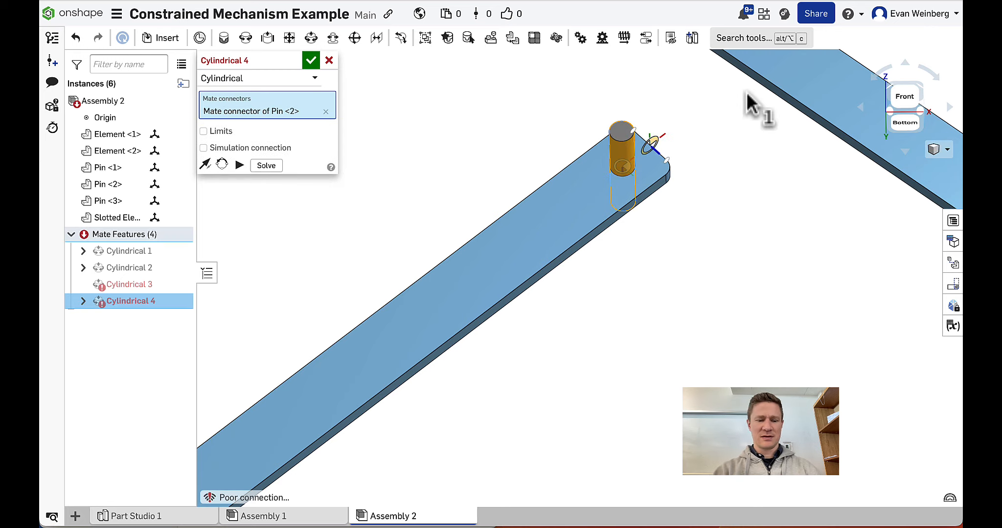
middle_click_drag(731, 117, 709, 188)
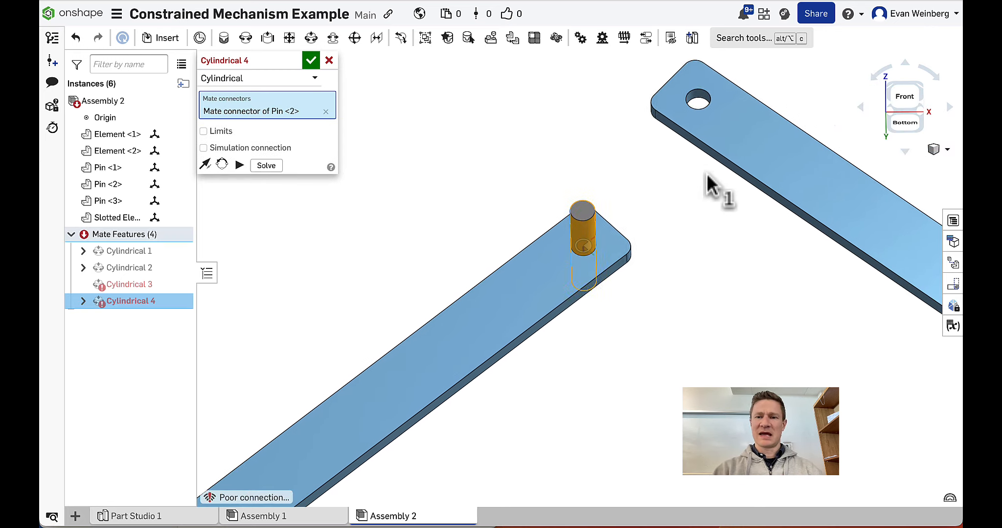
left_click(698, 98)
left_click(870, 124)
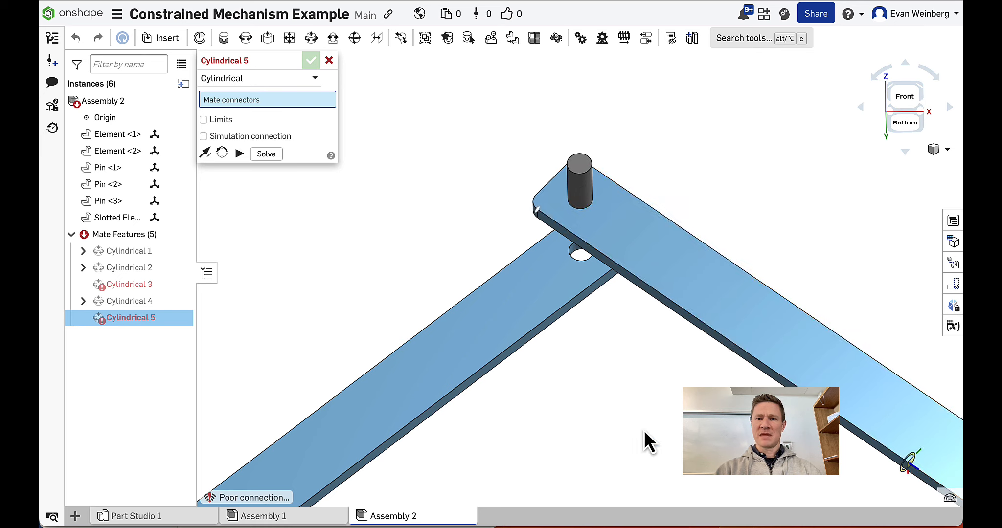
right_click_drag(648, 416, 651, 398)
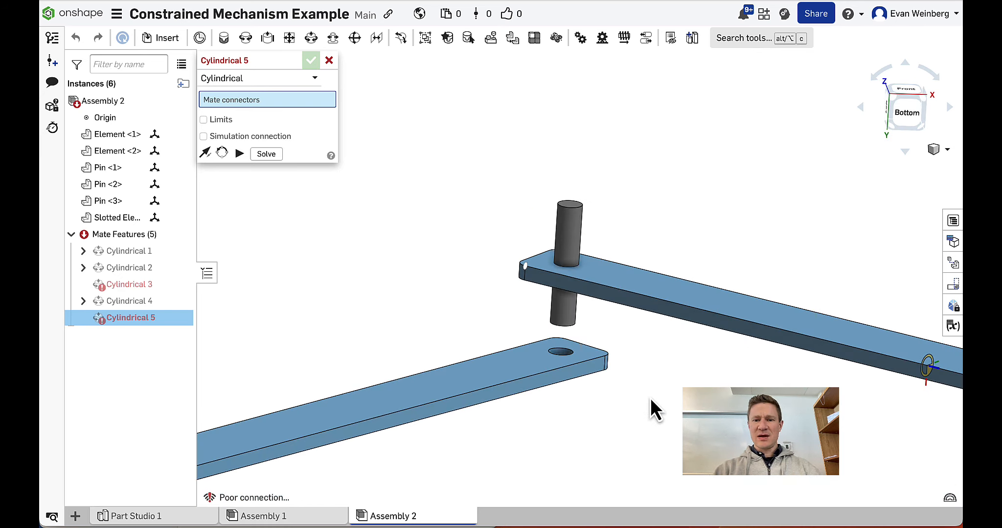
left_click(329, 60)
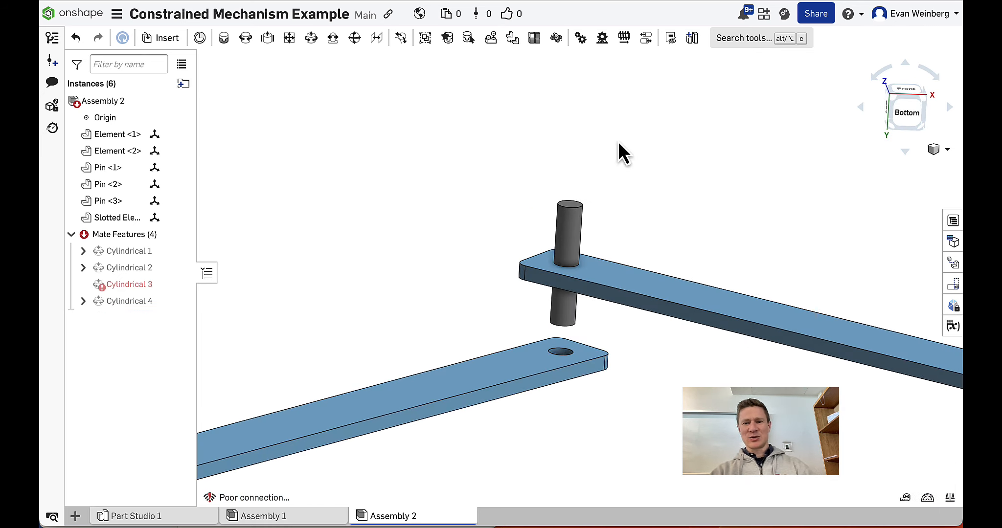
- Slide Pin <2> about 1.33 cm along its axis so it passes through the upper hole of Element <2>
left_click(570, 232)
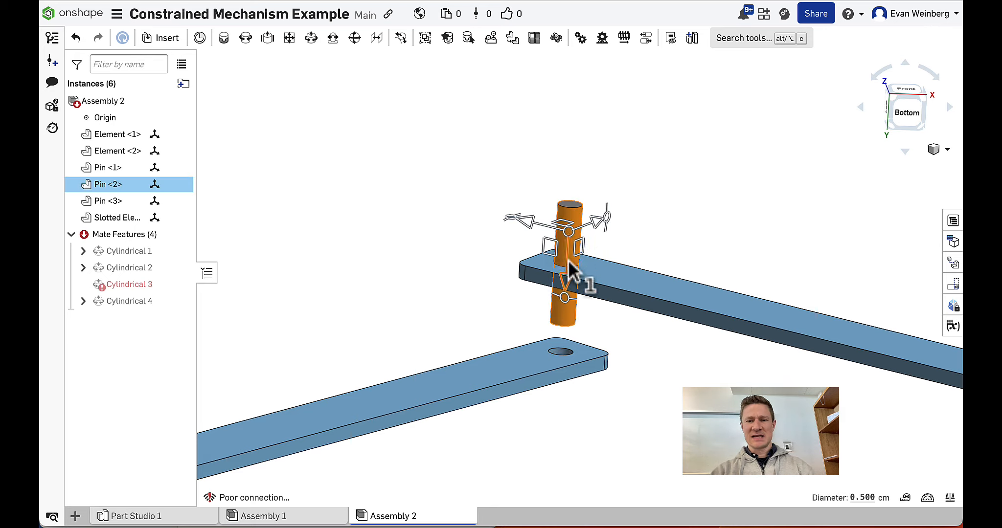
left_click_drag(565, 296, 561, 346)
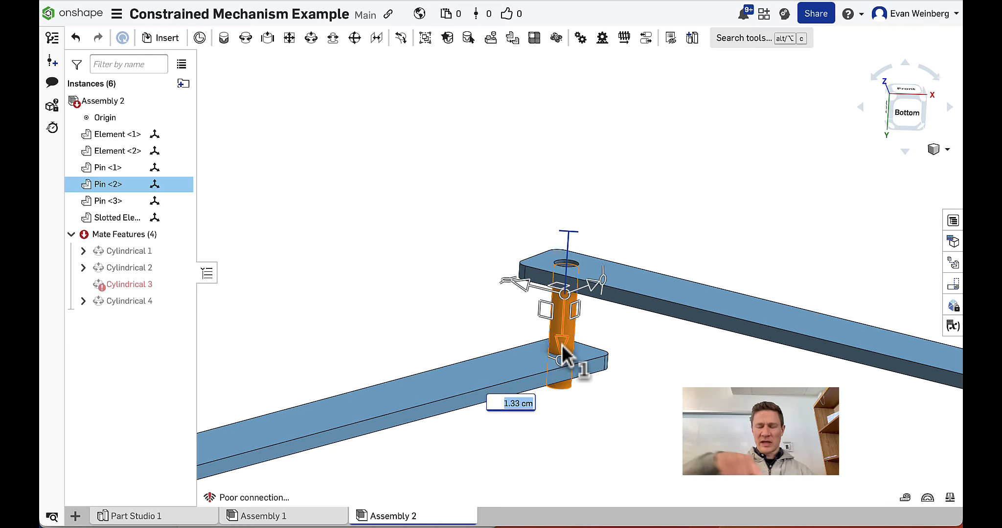
key("Escape")
- Slide Element <1> along Pin <2> toward Element <2> until it sits just above it
left_click(687, 295)
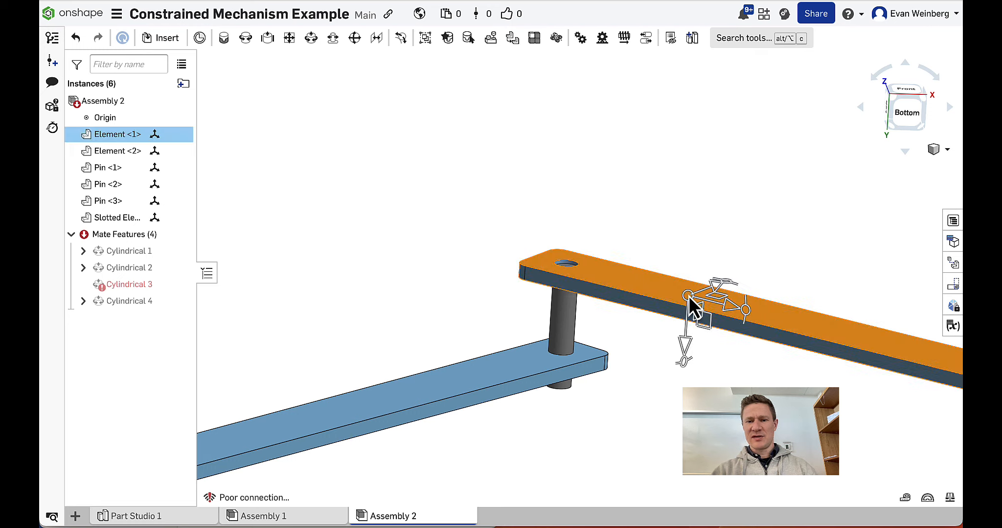
left_click_drag(683, 346, 680, 405)
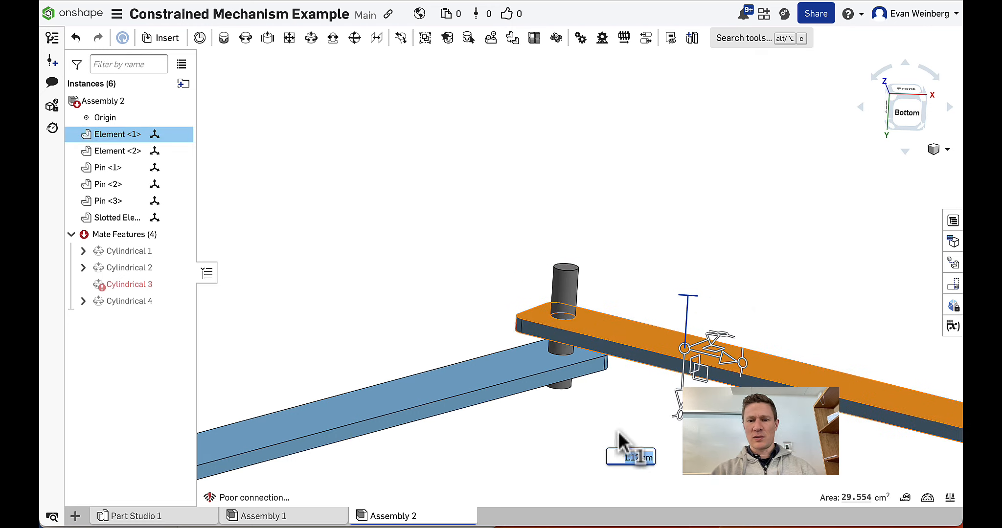
left_click(614, 416)
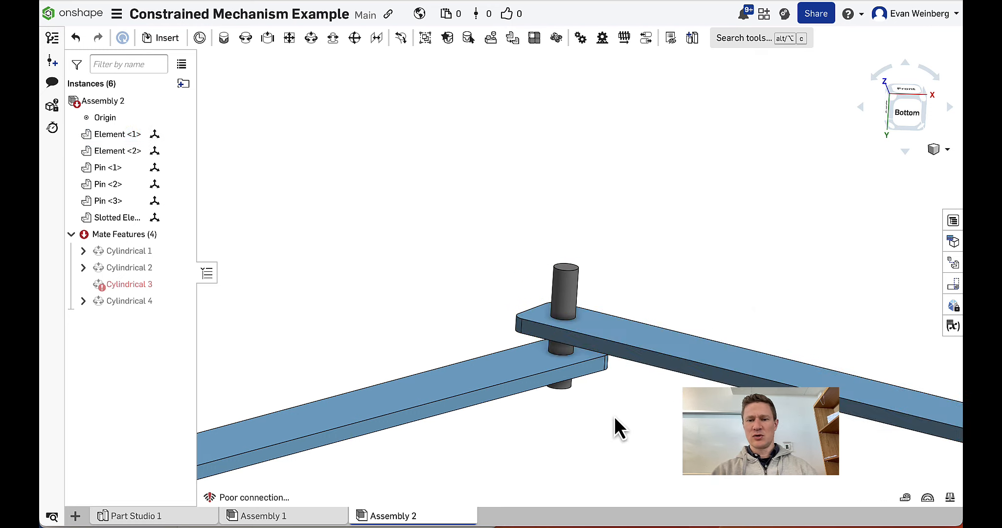
- In the front view, rotate Element <2> about 5 degrees counterclockwise to test how the linkage moves
left_click(901, 92)
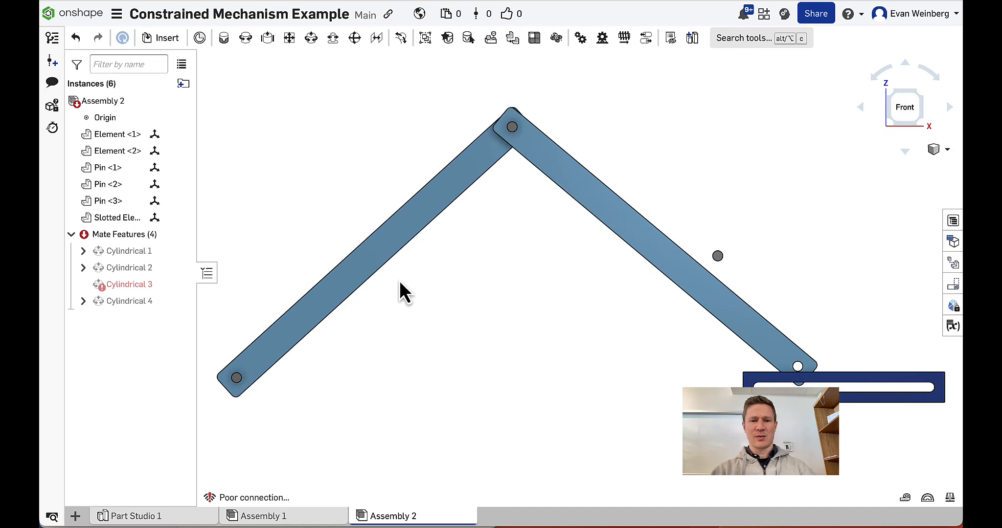
left_click(356, 275)
left_click_drag(308, 224, 275, 184)
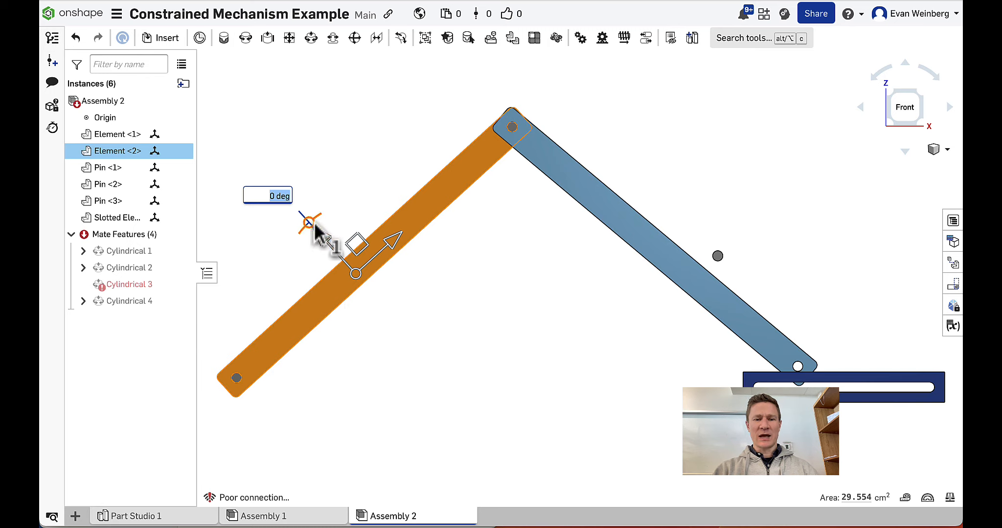
left_click_drag(306, 222, 297, 231)
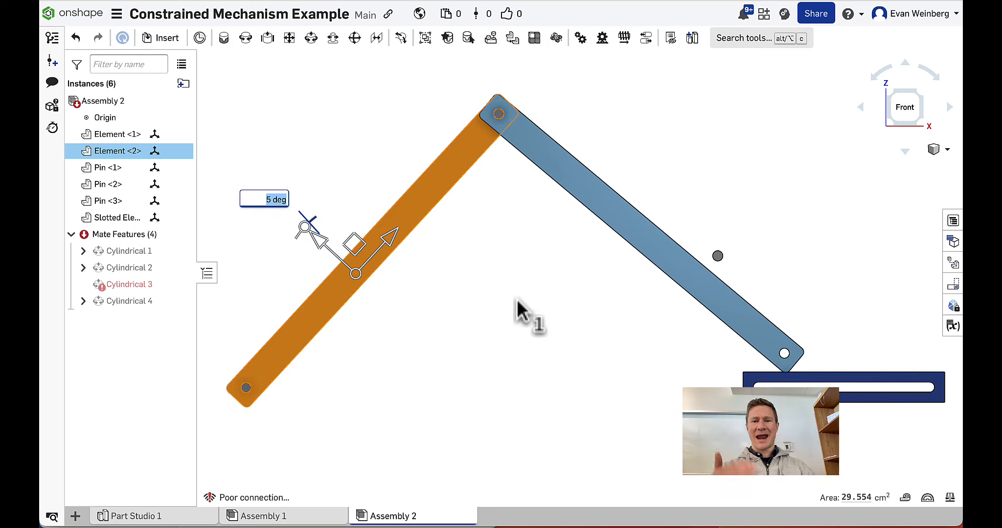
left_click(355, 428)
- Fix Pin <1>, at the lower end of the left element, in place
right_click_drag(299, 399, 299, 355)
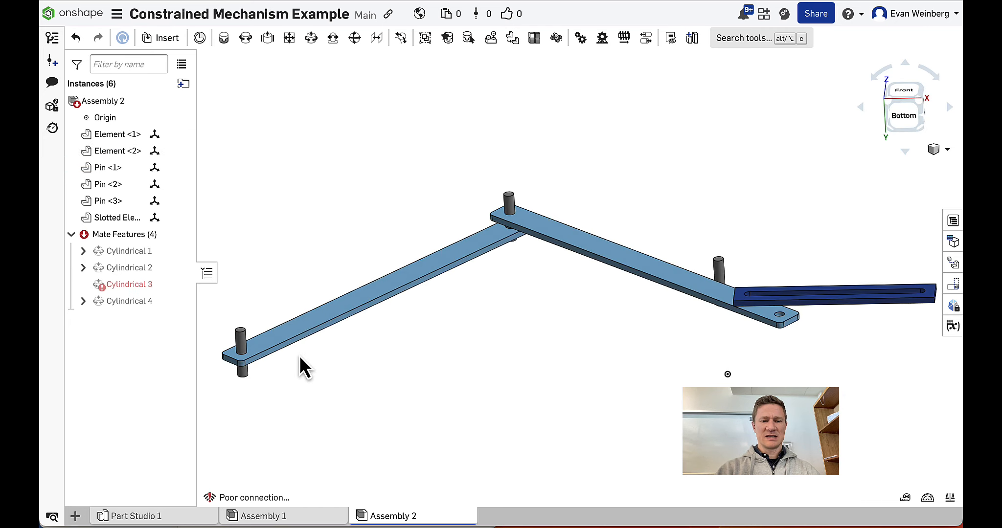
left_click(238, 339)
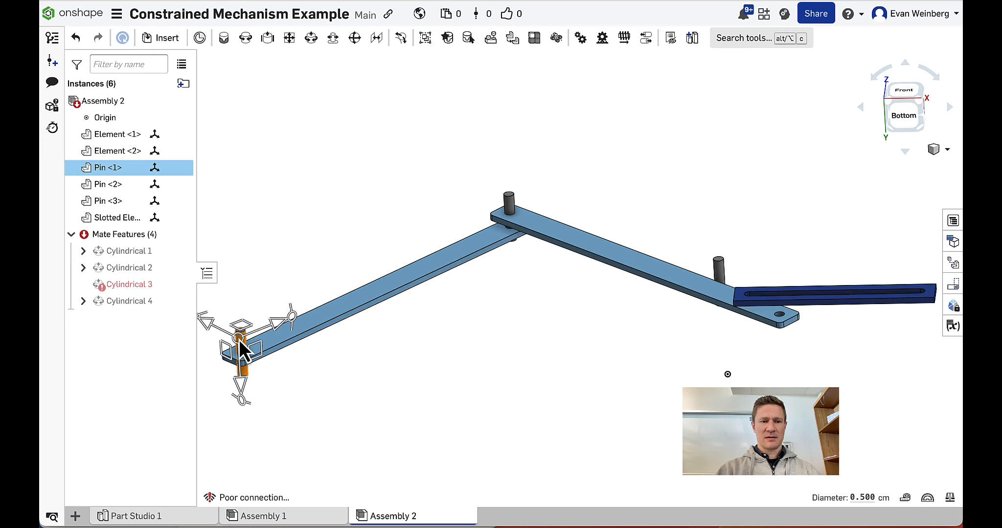
right_click(126, 167)
left_click(166, 116)
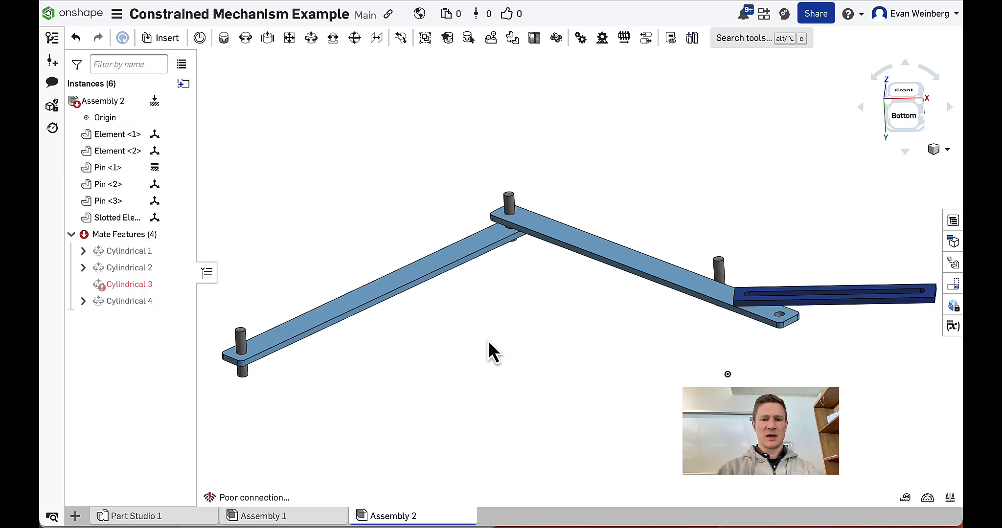
- Swing Element <2> slightly clockwise around the fixed Pin <1> to test the linkage motion
key("shift+1")
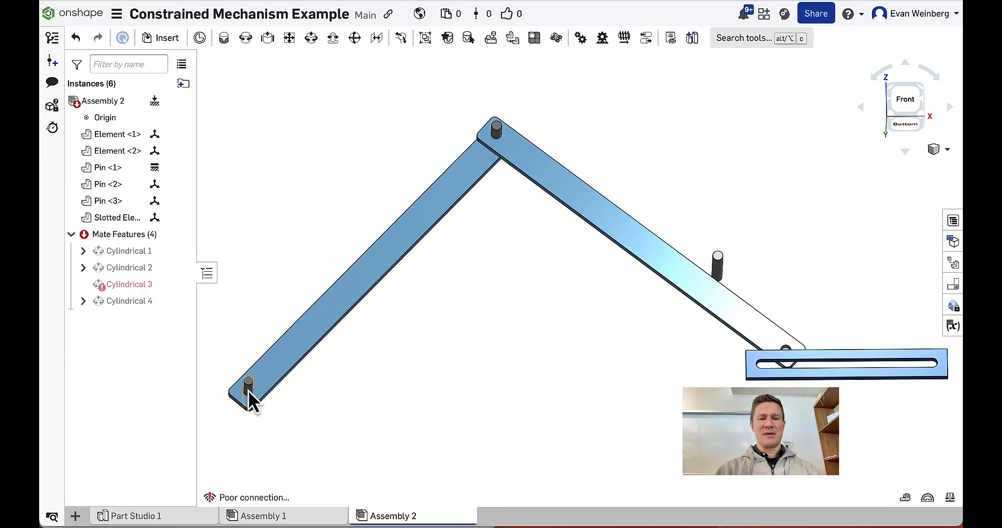
left_click(280, 357)
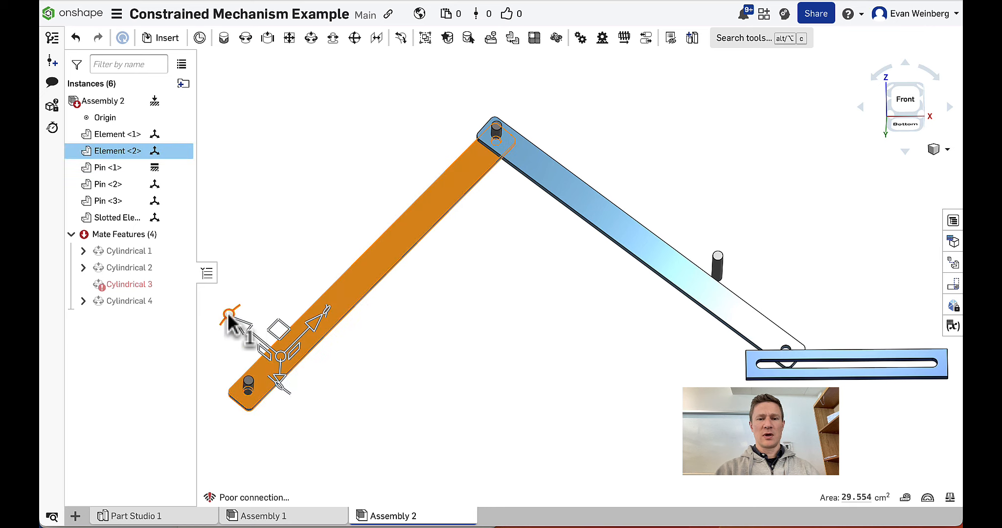
mouse_move(229, 315)
left_mouse_down()
mouse_move(254, 311)
mouse_move(204, 310)
mouse_move(207, 300)
mouse_move(224, 308)
left_mouse_up()
left_click(658, 157)
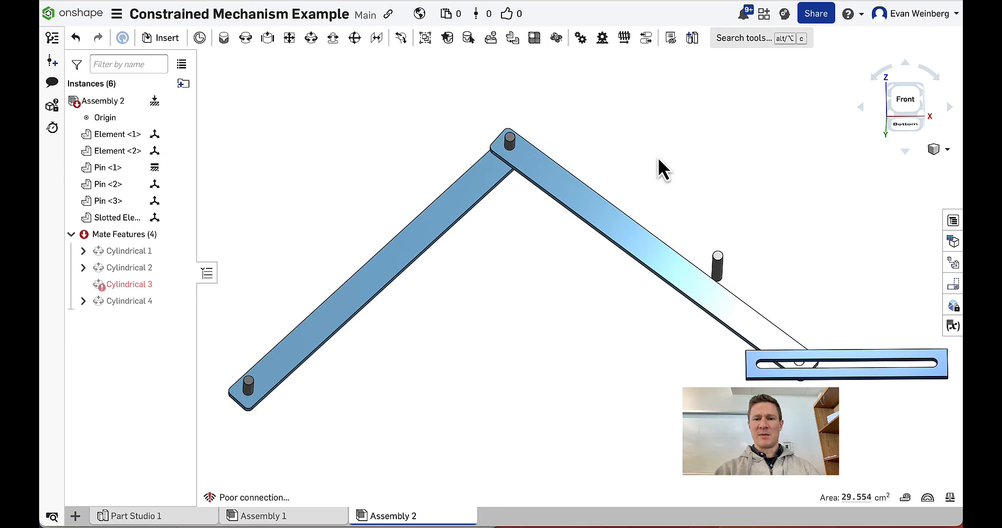
- Swing Element <1> about 15 degrees clockwise around Pin <2> and Element <2> about 10 degrees counterclockwise around Pin <1>
left_click(639, 226)
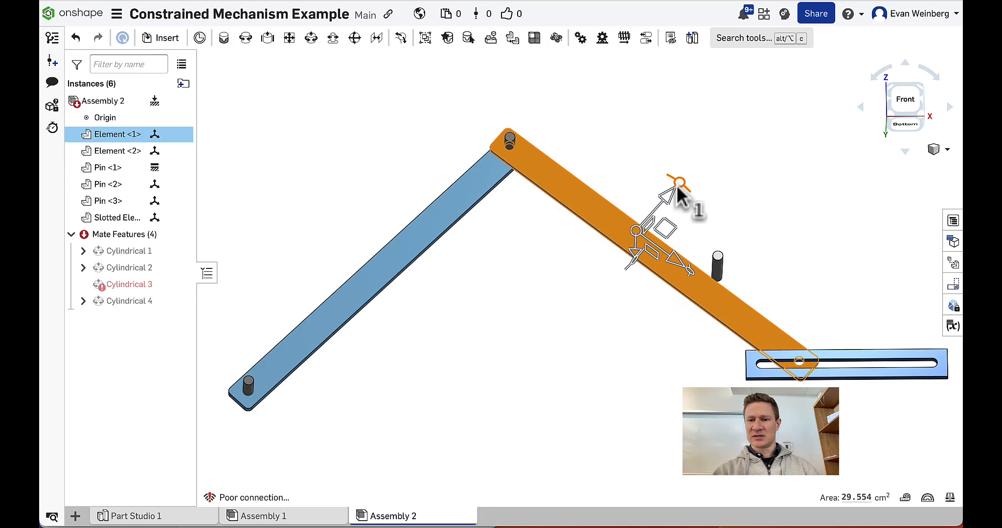
mouse_move(677, 201)
left_mouse_down()
mouse_move(681, 208)
mouse_move(649, 223)
mouse_move(671, 219)
left_mouse_up()
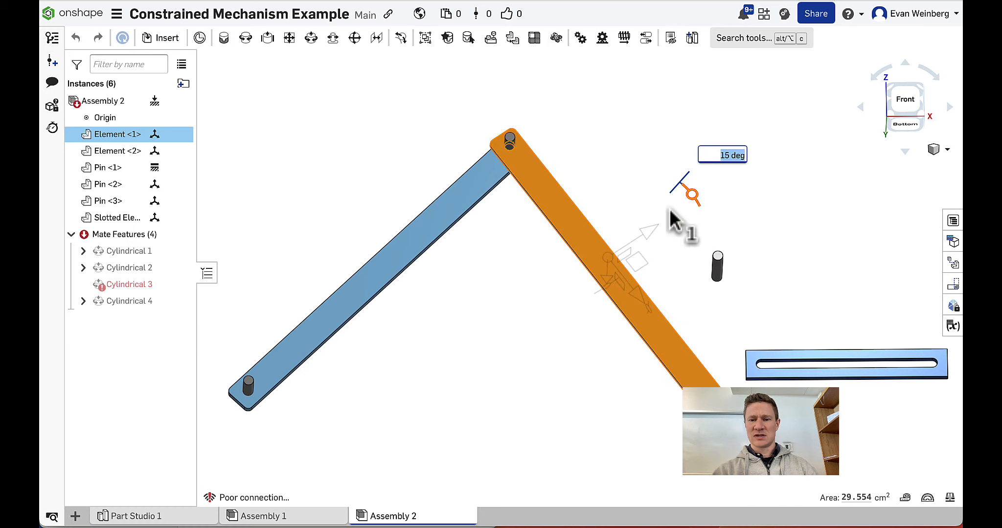
left_click(430, 269)
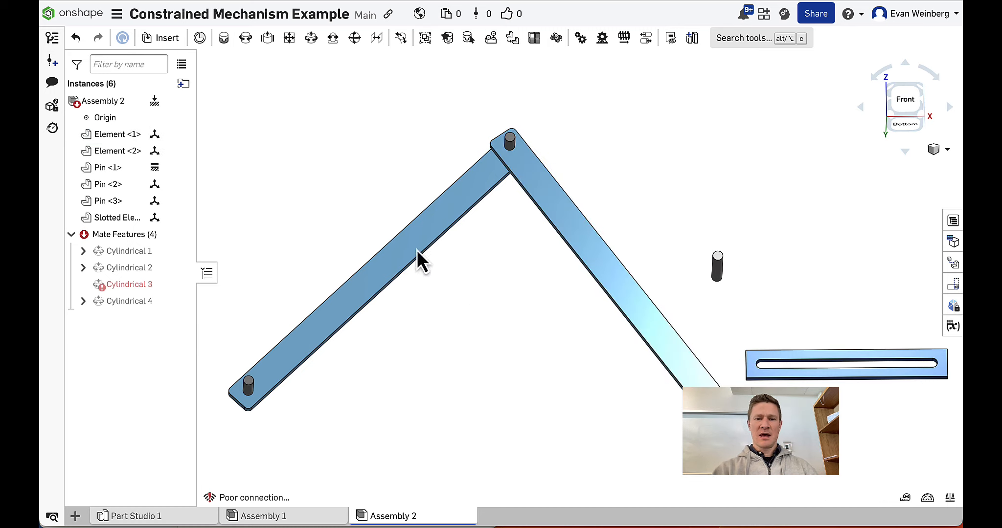
left_click(393, 223)
left_click_drag(366, 197, 351, 205)
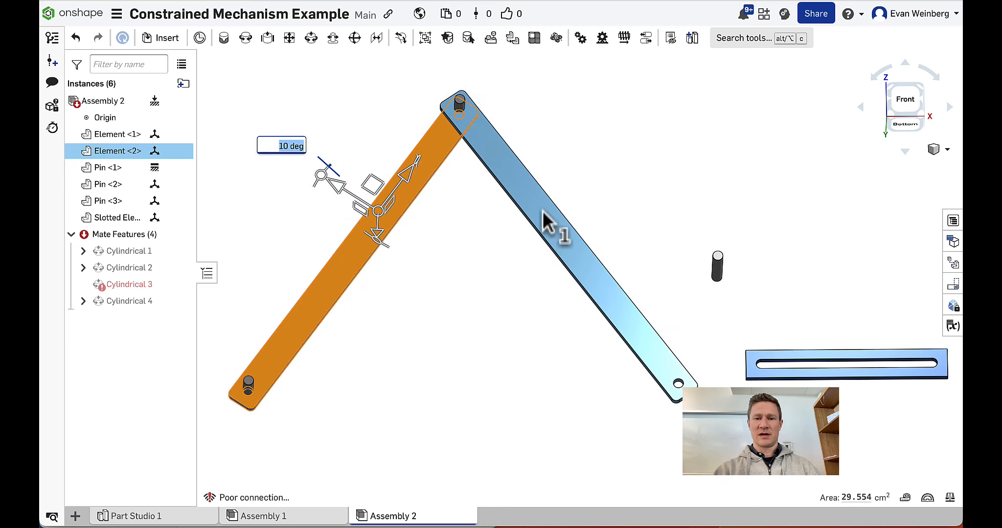
left_click(618, 176)
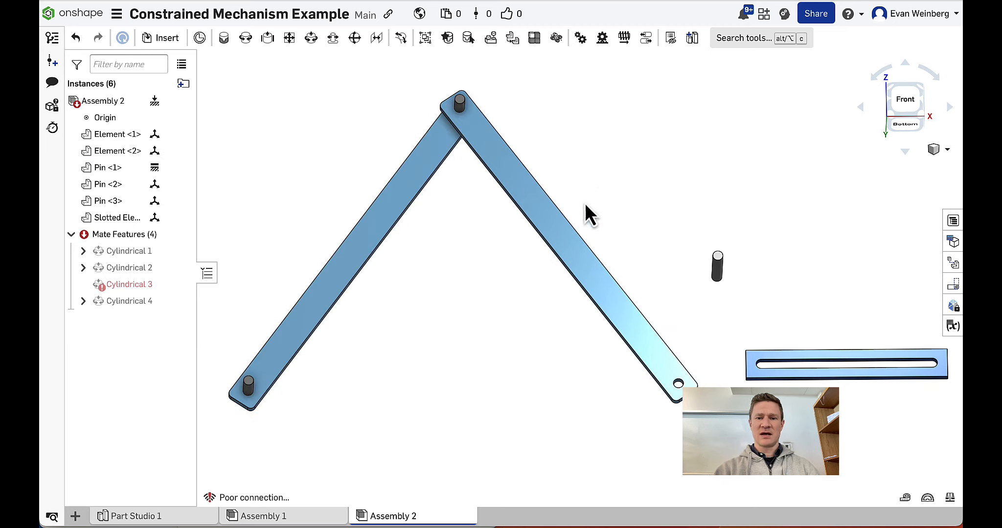
- Rotate Element <1> about 5 degrees clockwise around Pin <2> to test the linkage motion
left_click(566, 236)
left_click(621, 199)
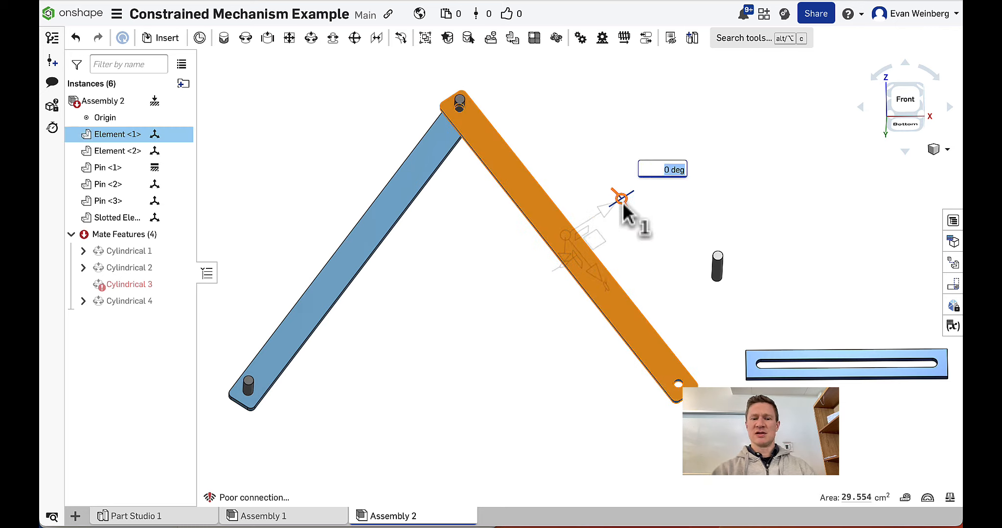
left_click_drag(623, 202, 621, 206)
left_click(708, 199)
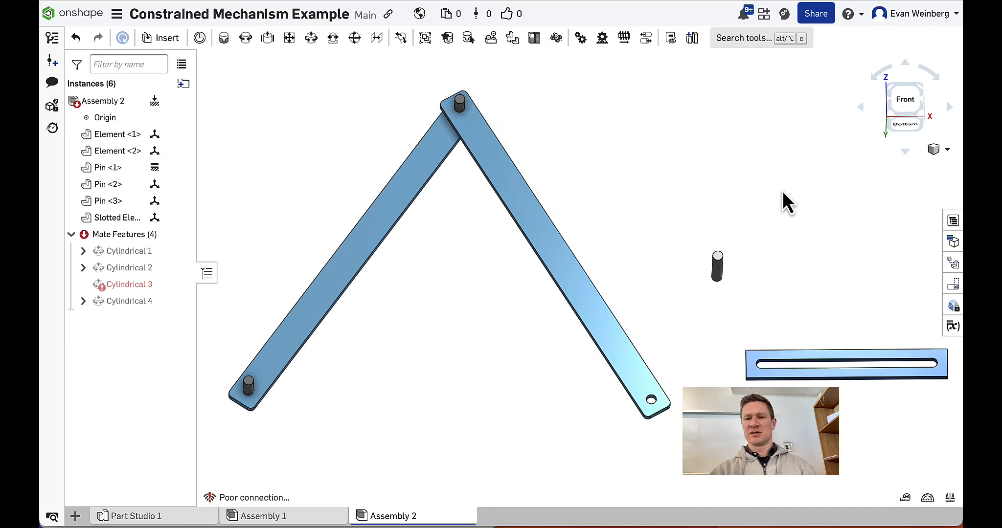
- Add a cylindrical mate between Pin <3> and the hole at the free lower end of Element <1>
left_click(311, 39)
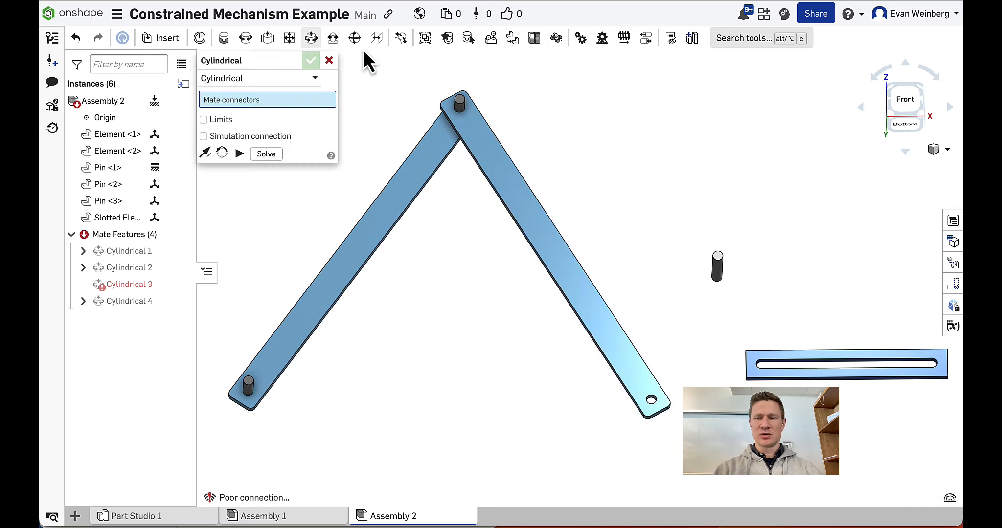
left_click(720, 270)
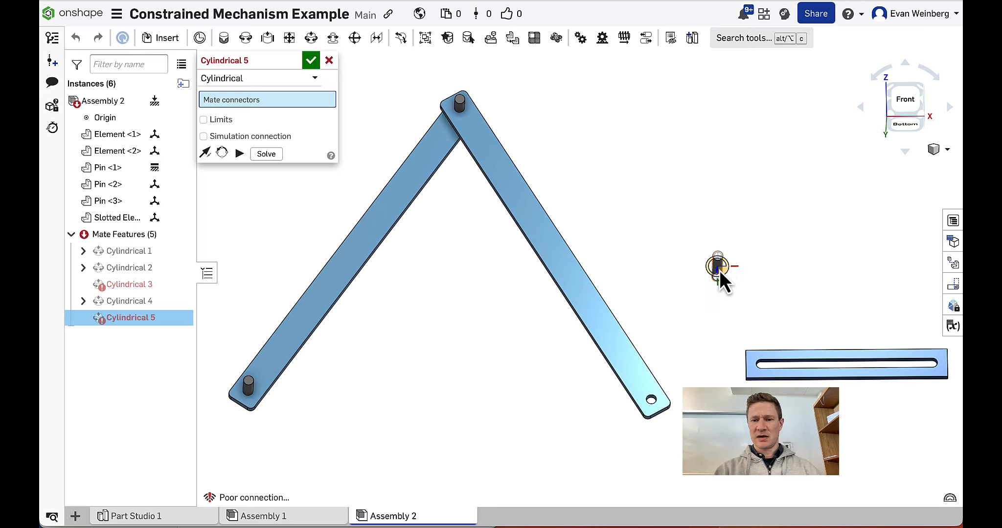
left_click(652, 411)
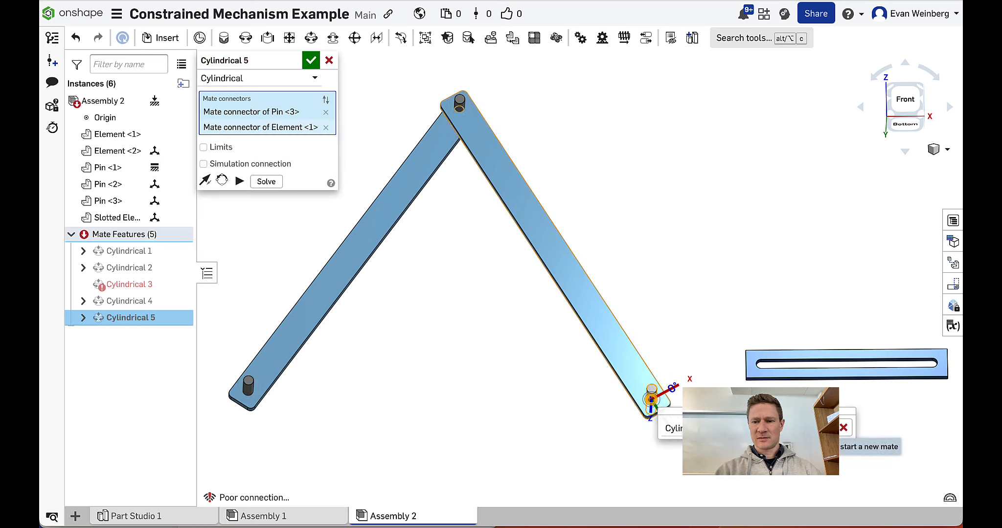
key("Return")
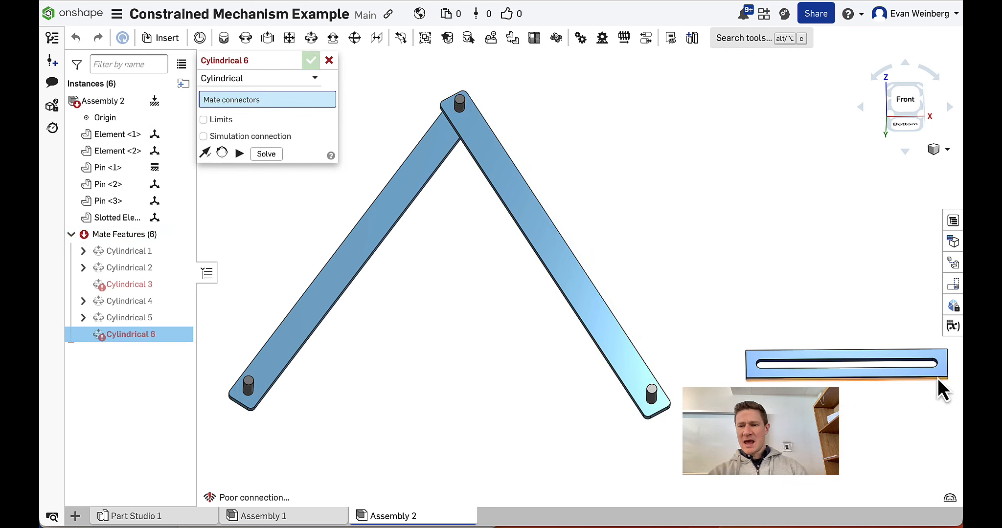
- Cancel the cylindrical mate started on the slotted element and delete the incomplete Cylindrical 3 mate
left_click(939, 372)
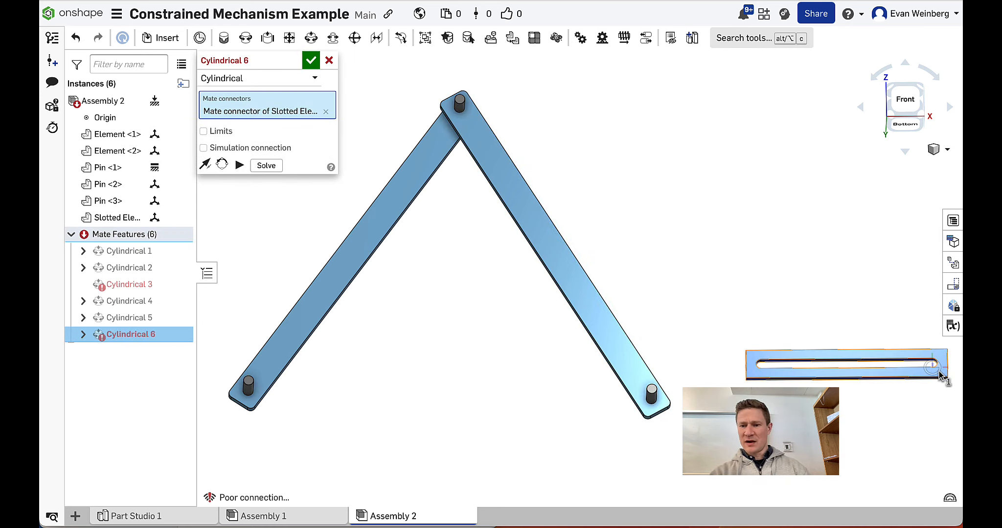
left_click(329, 61)
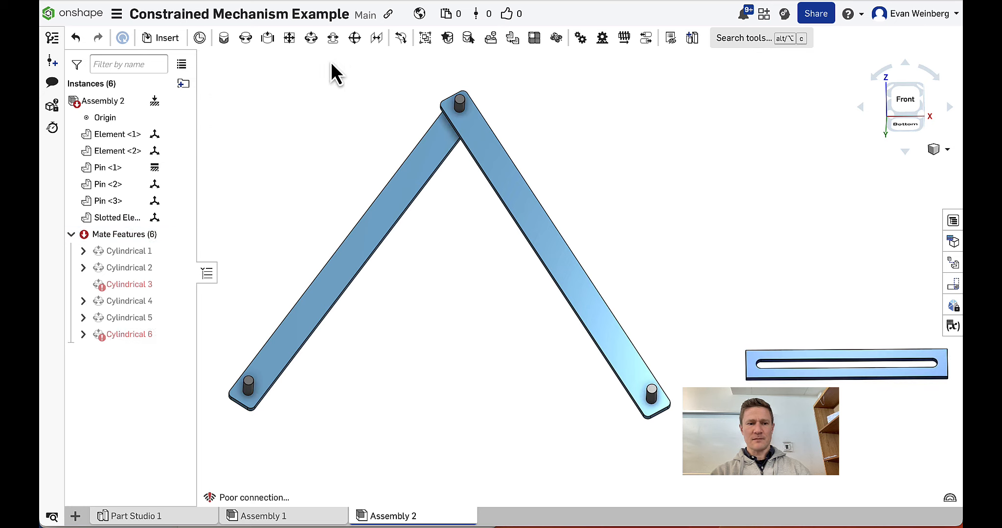
mouse_move(148, 285)
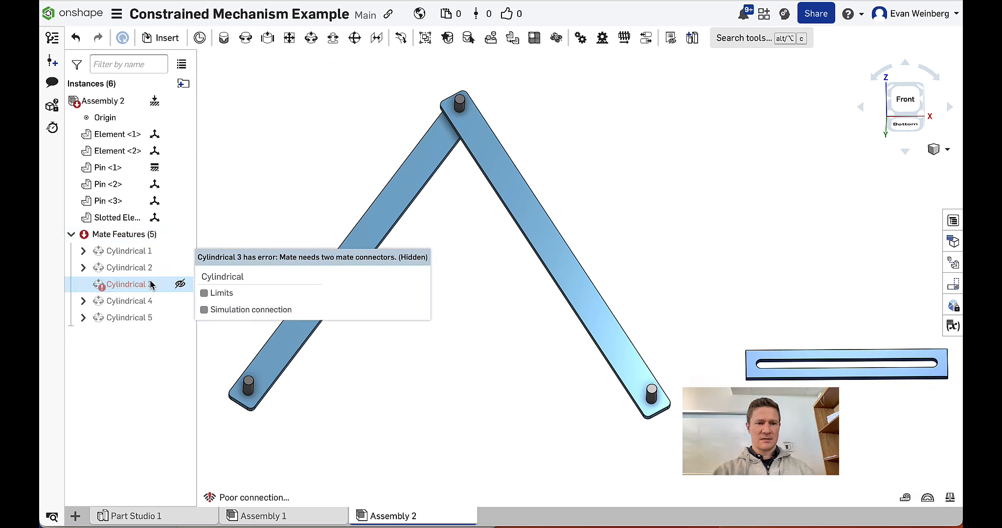
left_click(150, 282)
key("Delete")
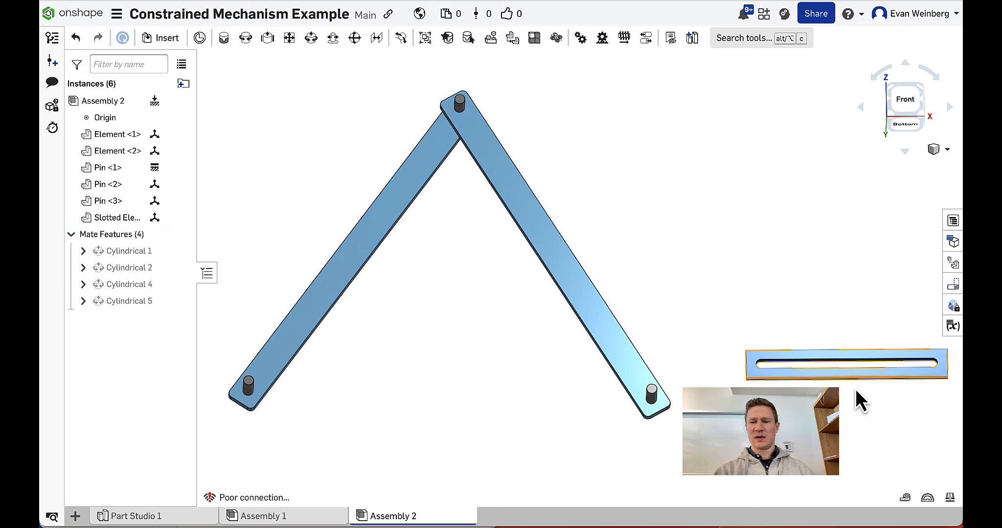
- Add a pin slot mate between Pin <3> and the rounded end of the slot in the slotted element, ending in the front view
left_click(333, 39)
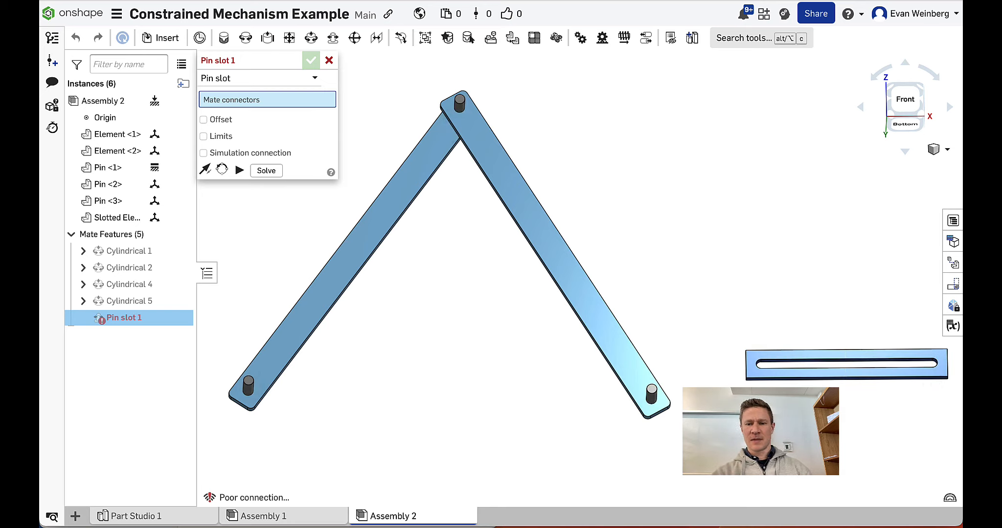
scroll(669, 424, "down", 2)
right_click_drag(669, 424, 664, 392)
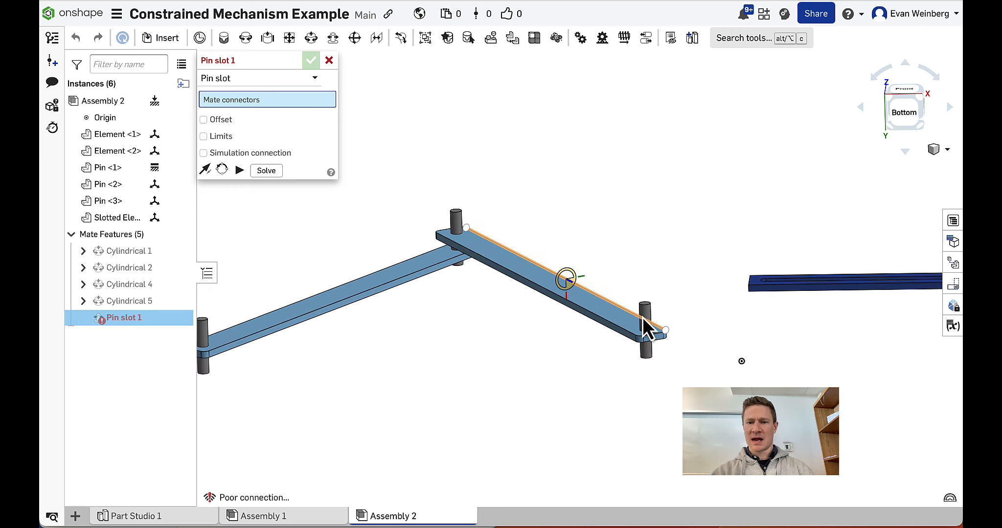
scroll(642, 318, "up", 5)
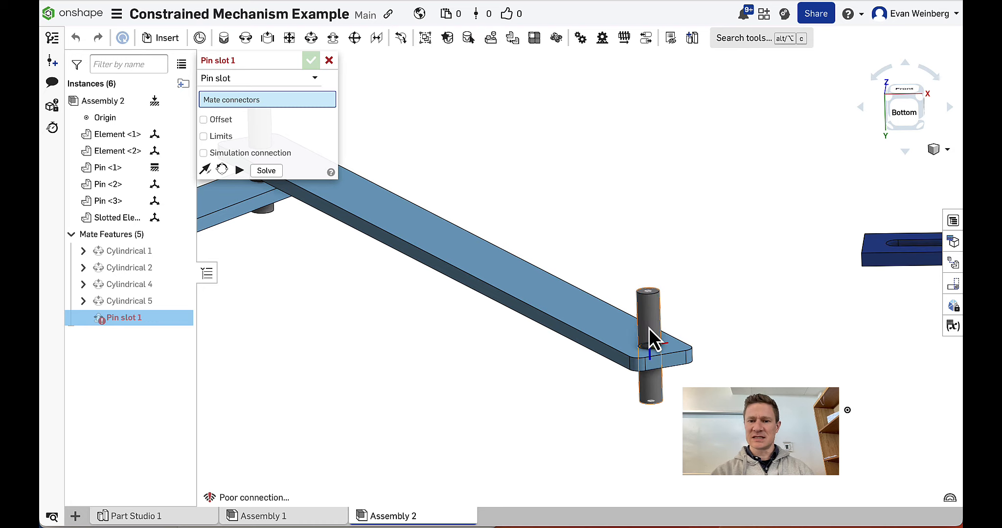
left_click(649, 326)
right_click_drag(852, 328, 825, 351)
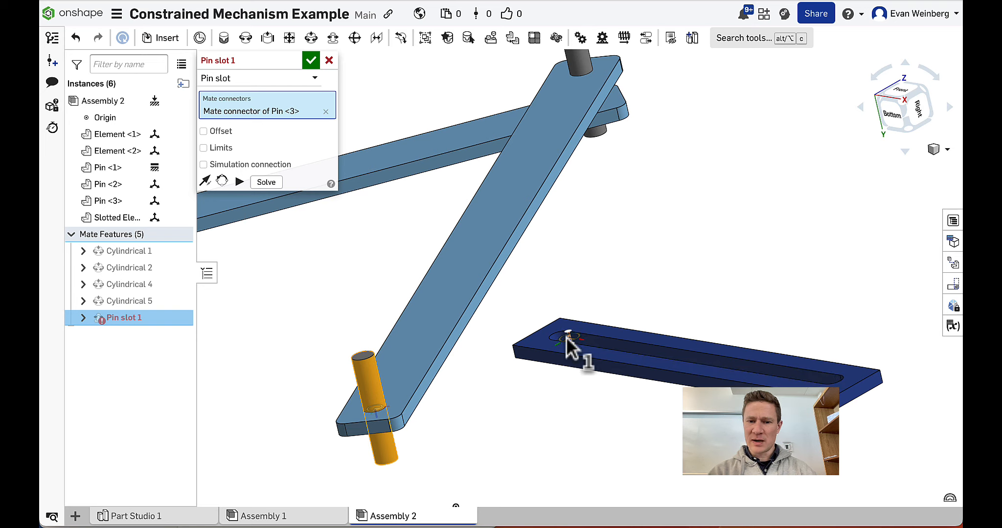
scroll(566, 337, "up", 5)
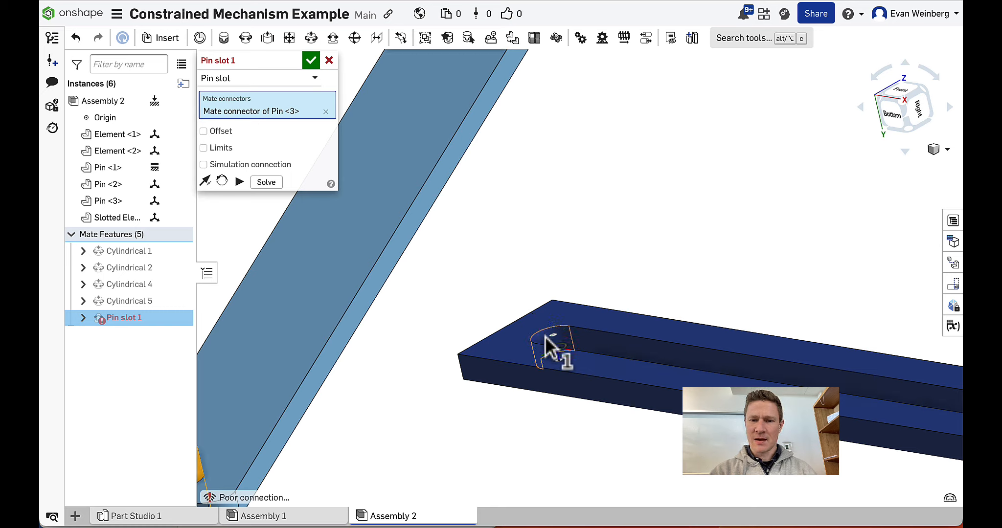
left_click(546, 345)
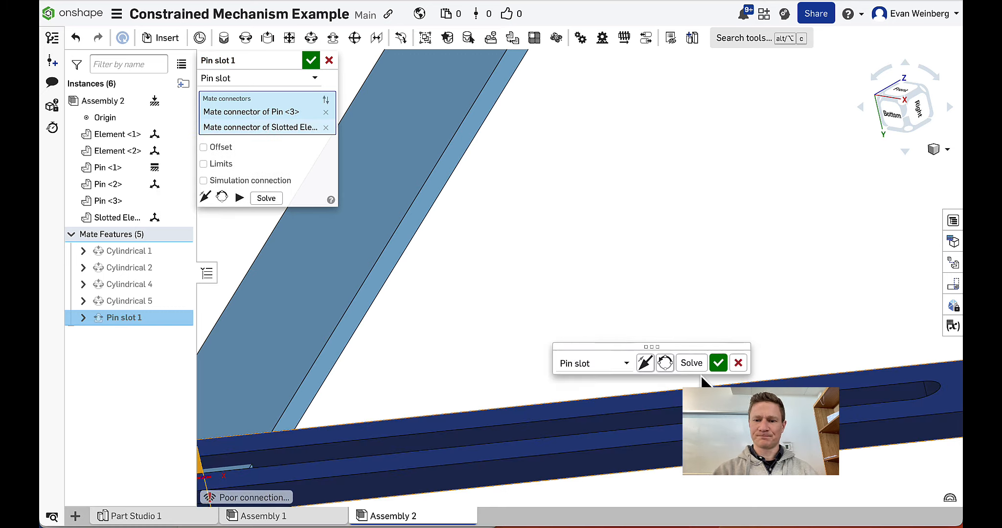
left_click(716, 361)
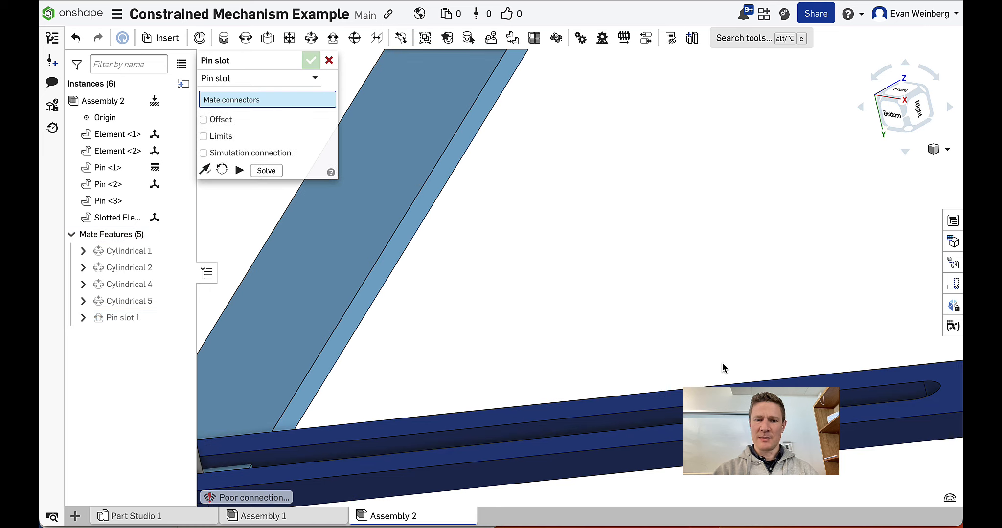
left_click(900, 92)
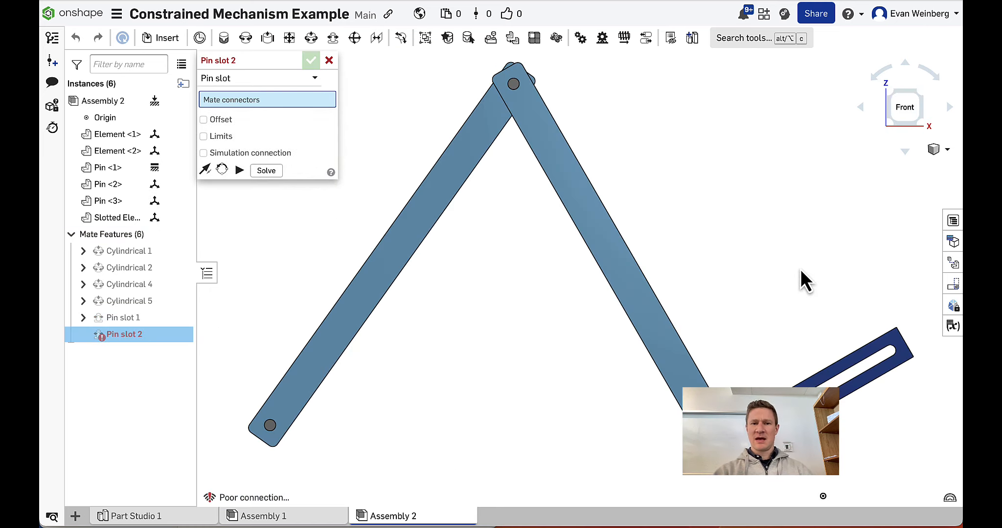
left_click(328, 60)
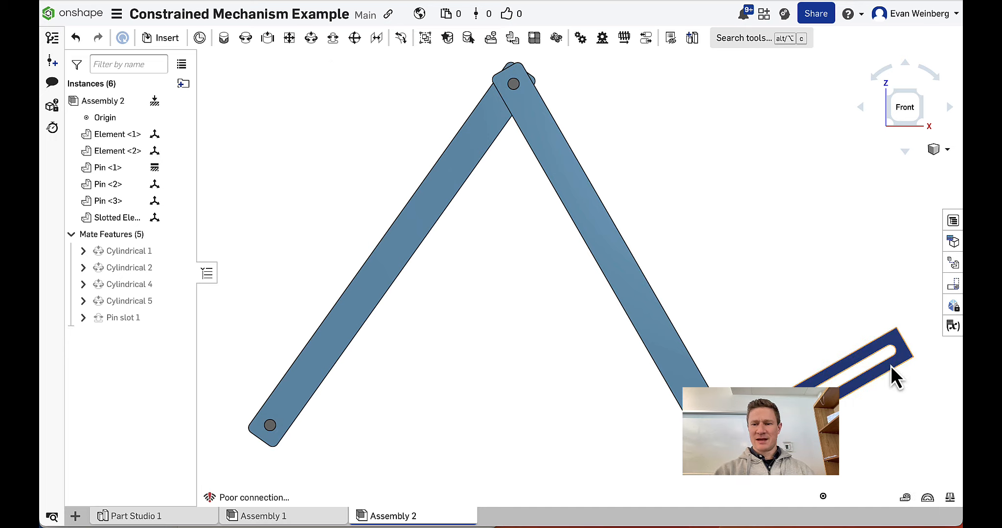
- Rotate the slotted element 30 degrees clockwise so that its slot lies horizontal
left_click(902, 355)
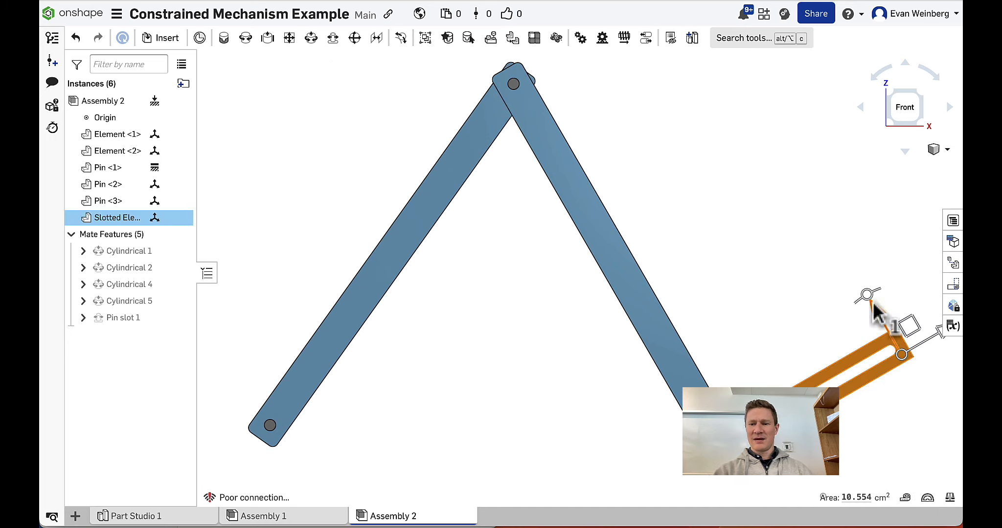
left_click_drag(864, 296, 903, 337)
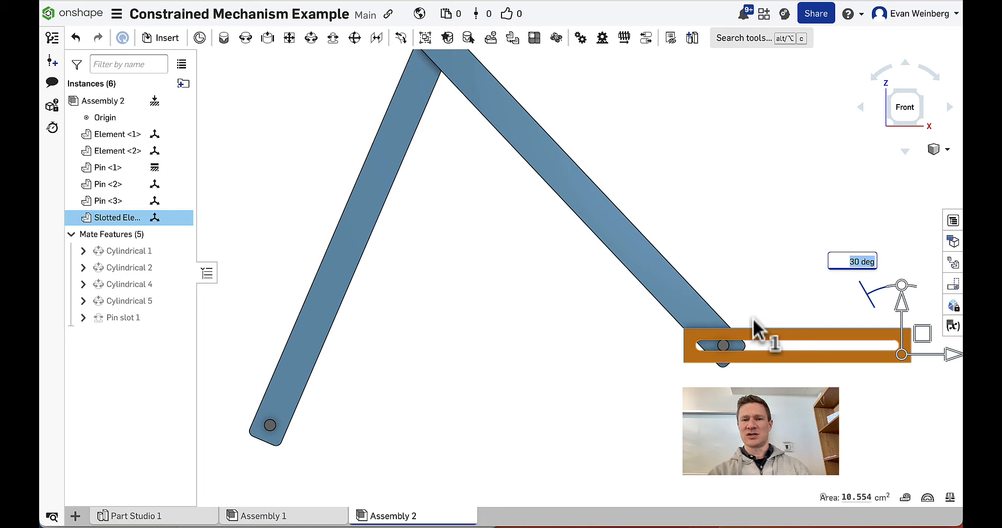
middle_click_drag(752, 207, 754, 246)
key("Escape")
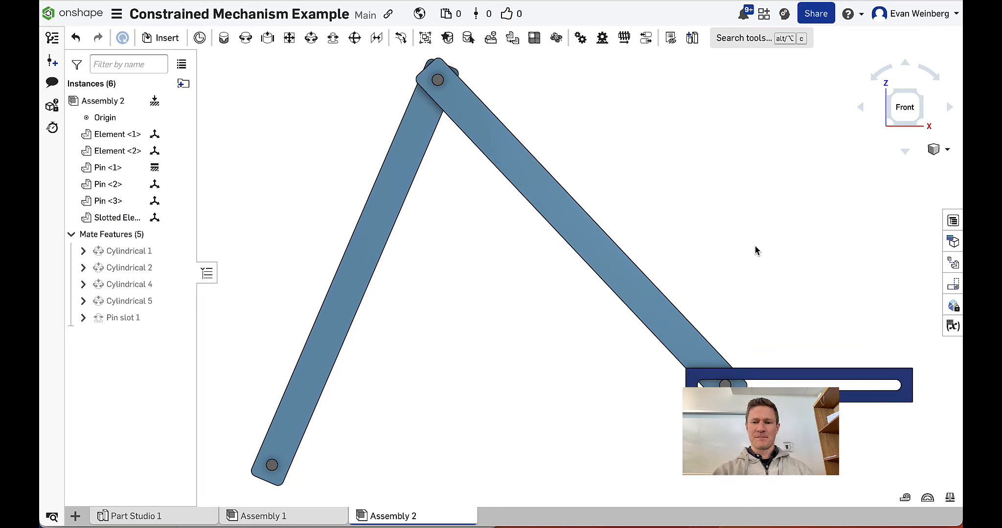
- Swing Element <2> about 3 degrees clockwise around Pin <1> to test how the pin follows the slot
left_click(343, 298)
mouse_move(286, 283)
left_mouse_down()
mouse_move(291, 271)
mouse_move(278, 270)
left_mouse_up()
left_click(468, 340)
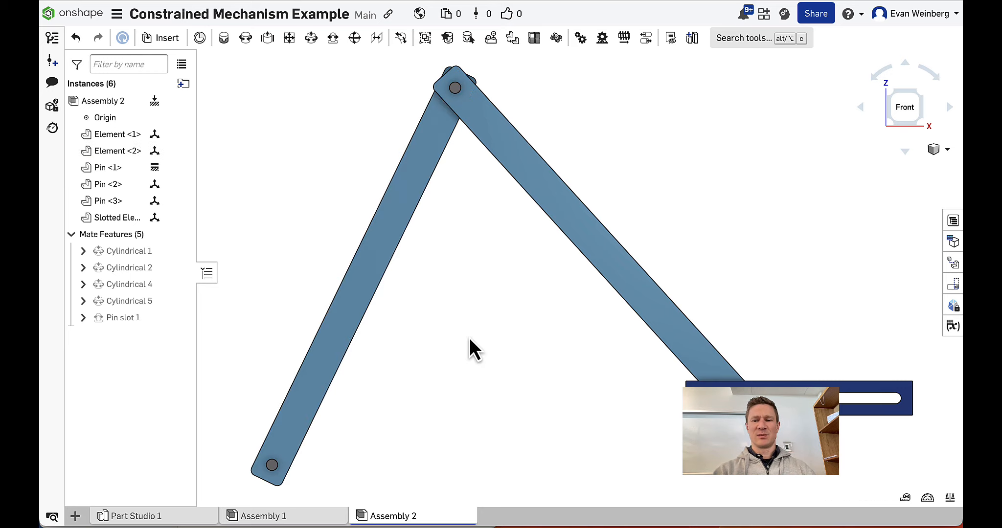
- Fix the slotted element in place in its horizontal position
left_click(906, 405)
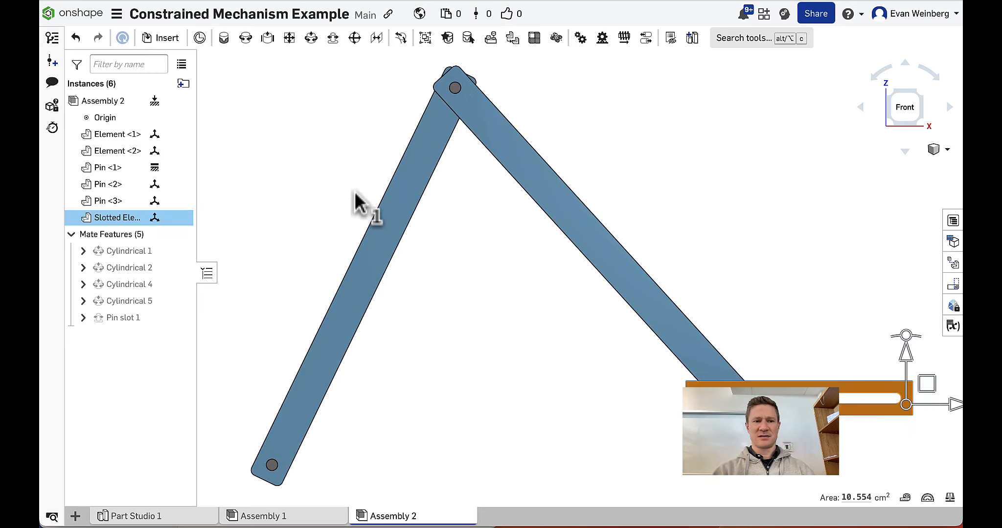
right_click(126, 218)
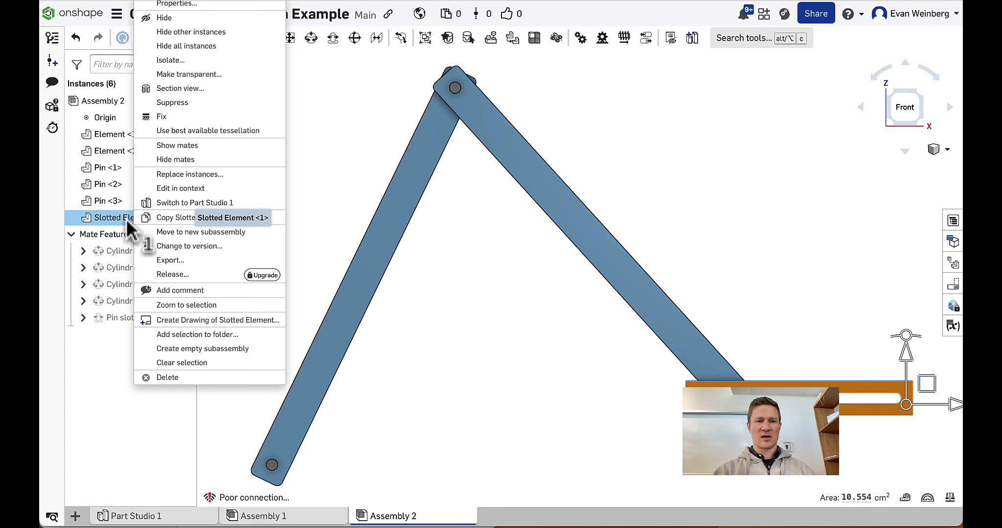
left_click(176, 118)
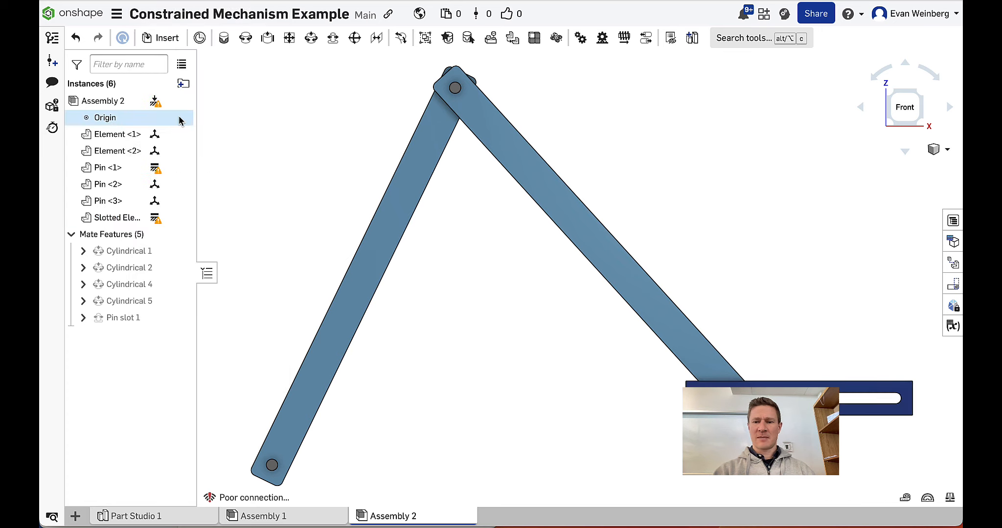
- Swing Element <2> back and forth around Pin <1> to test the linkage with the slotted element fixed
left_click(352, 305)
left_click(292, 269)
left_click_drag(294, 272, 253, 260)
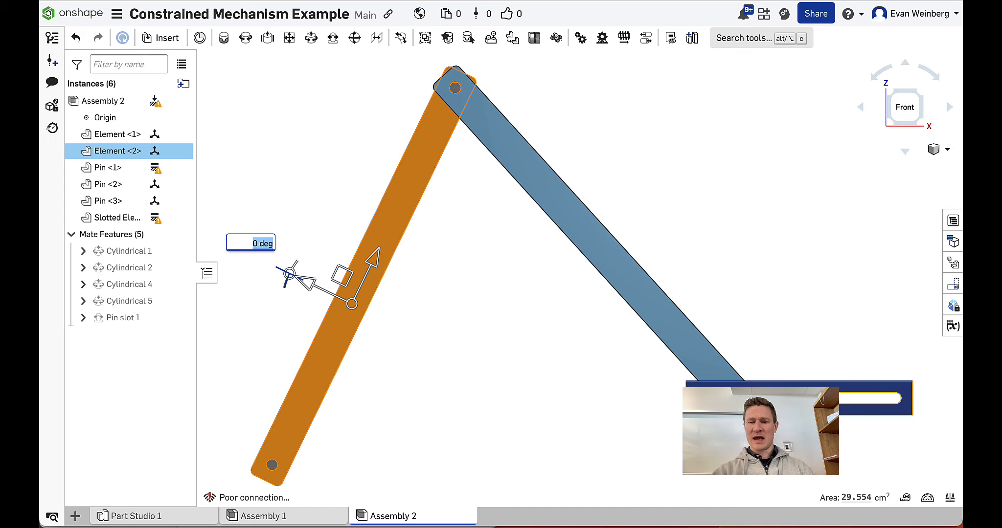
- Enable limits on the Pin slot 1 mate, with an X minimum of 0 cm and an X maximum of 9 cm
double_click(144, 318)
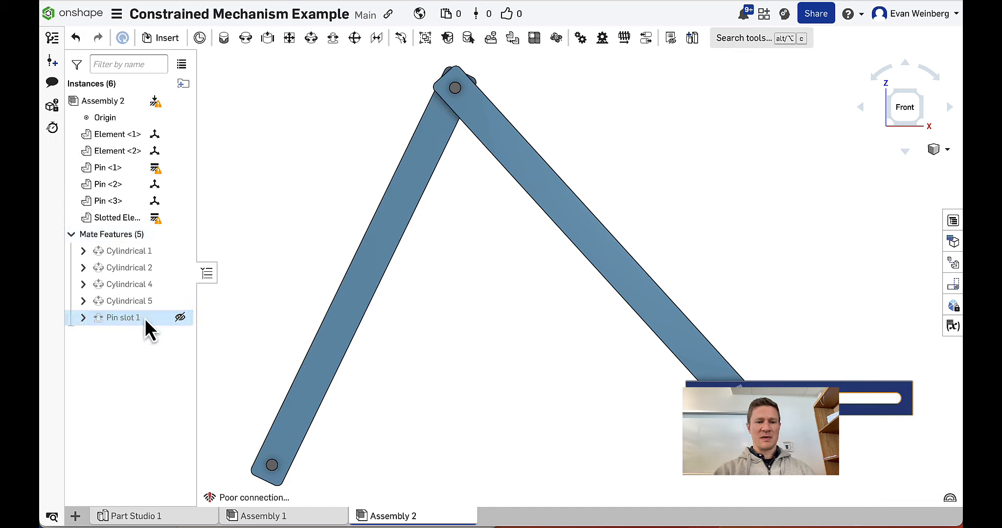
left_click(203, 164)
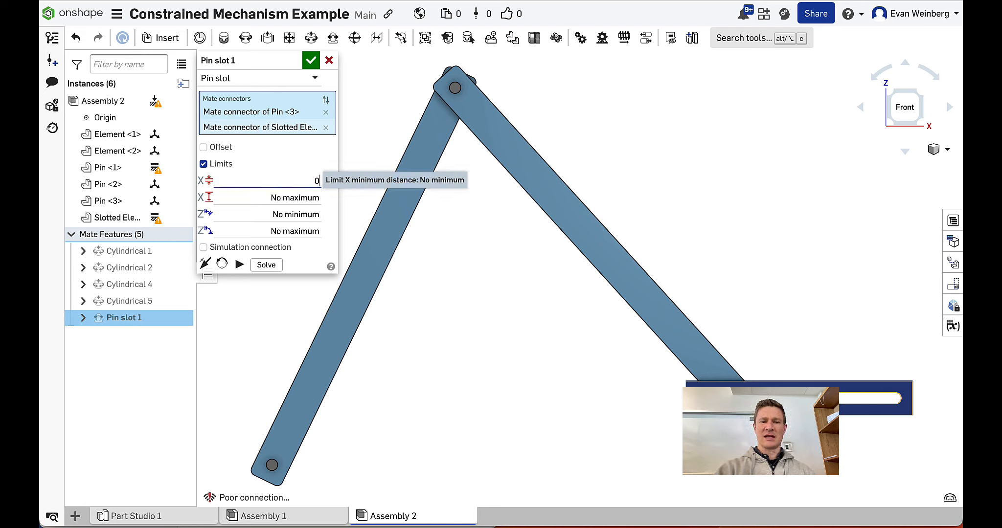
type("0")
left_click(303, 198)
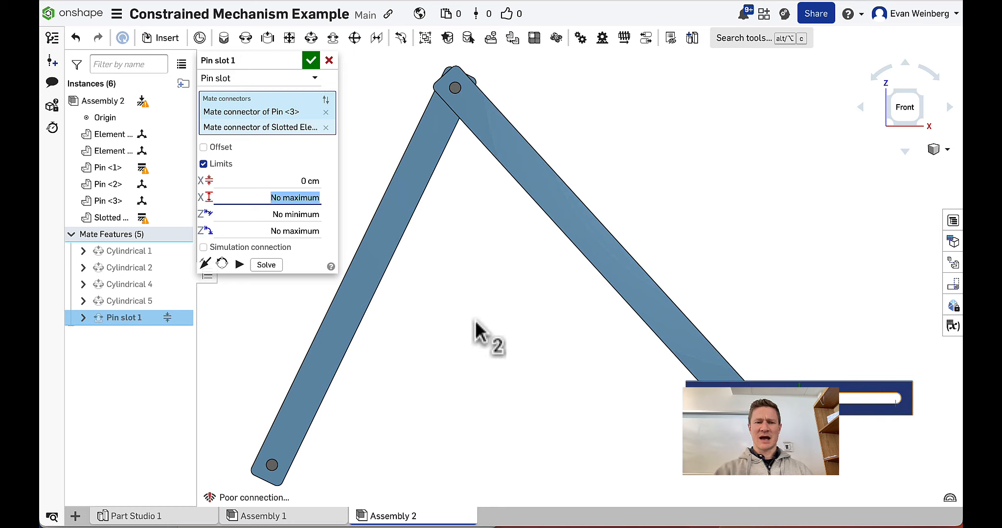
type("9")
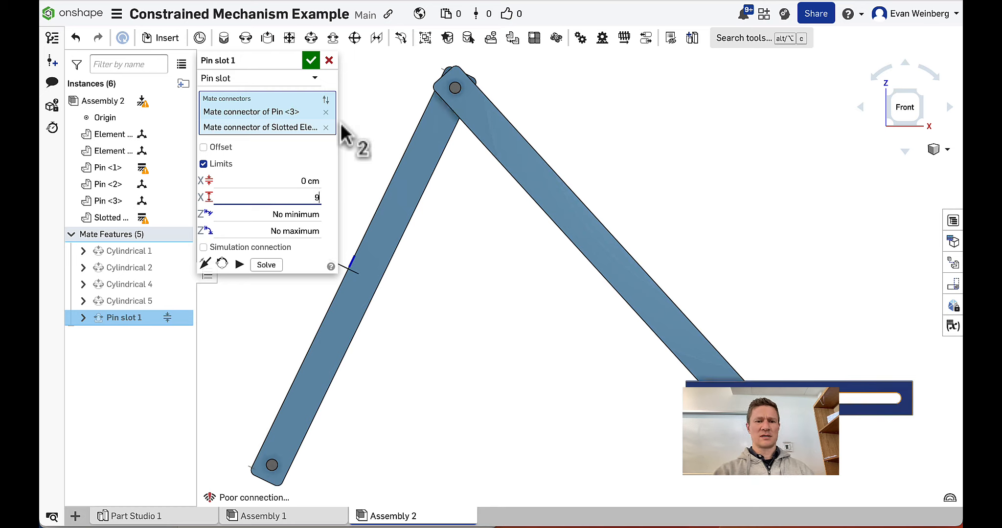
key("Return")
left_click(310, 59)
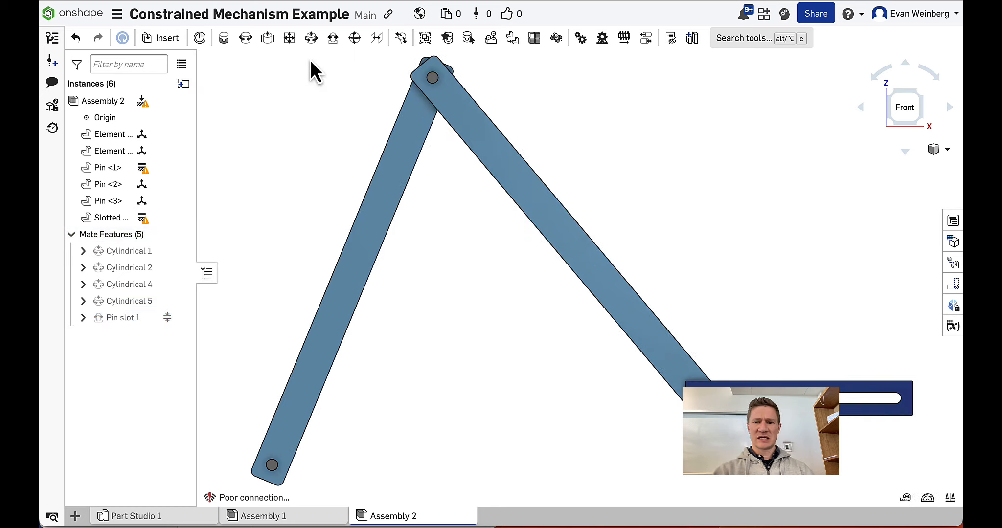
- Swing Element <2> about 7 degrees clockwise around Pin <1> to test the travel of the limited pin slot mate
left_click(331, 329)
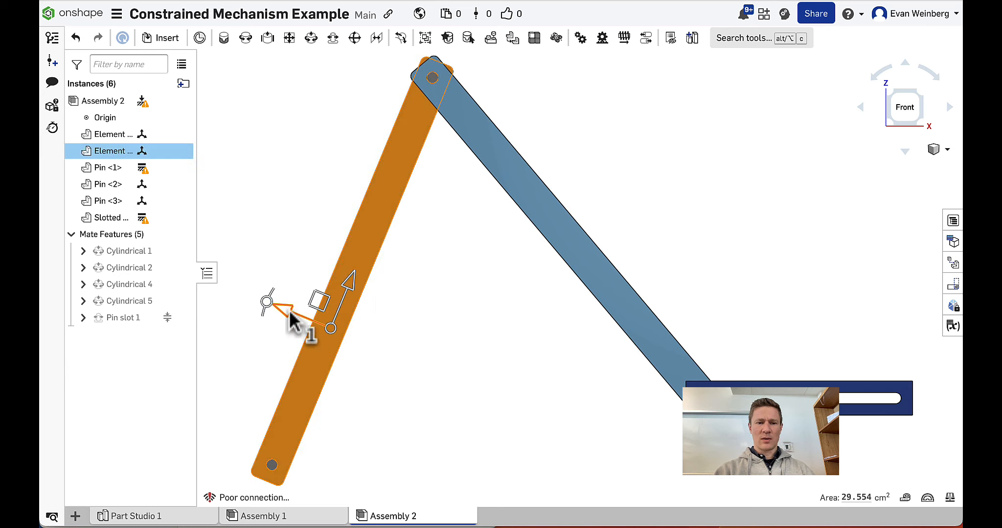
left_click(276, 298)
mouse_move(278, 299)
left_mouse_down()
mouse_move(334, 284)
mouse_move(307, 306)
mouse_move(263, 311)
left_mouse_up()
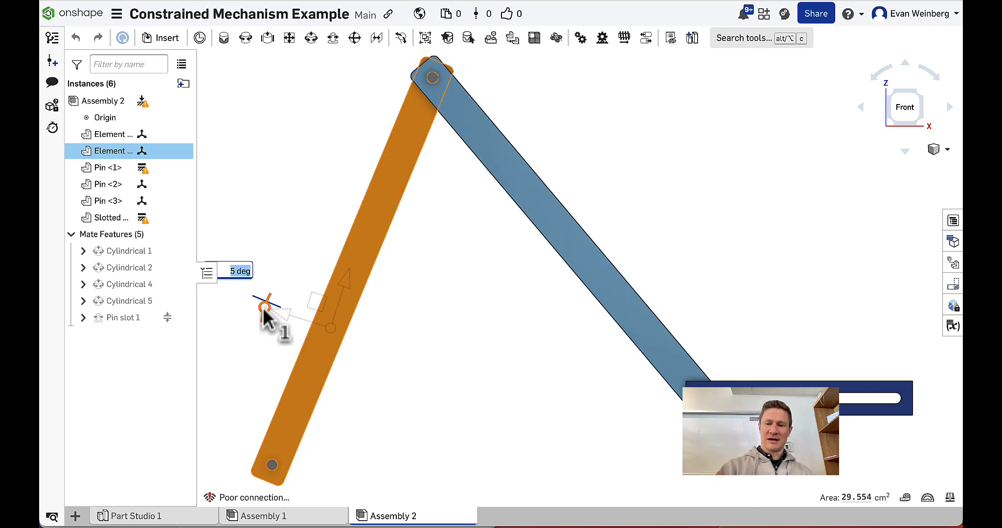
mouse_move(262, 310)
left_mouse_down()
mouse_move(297, 306)
mouse_move(280, 308)
left_mouse_up()
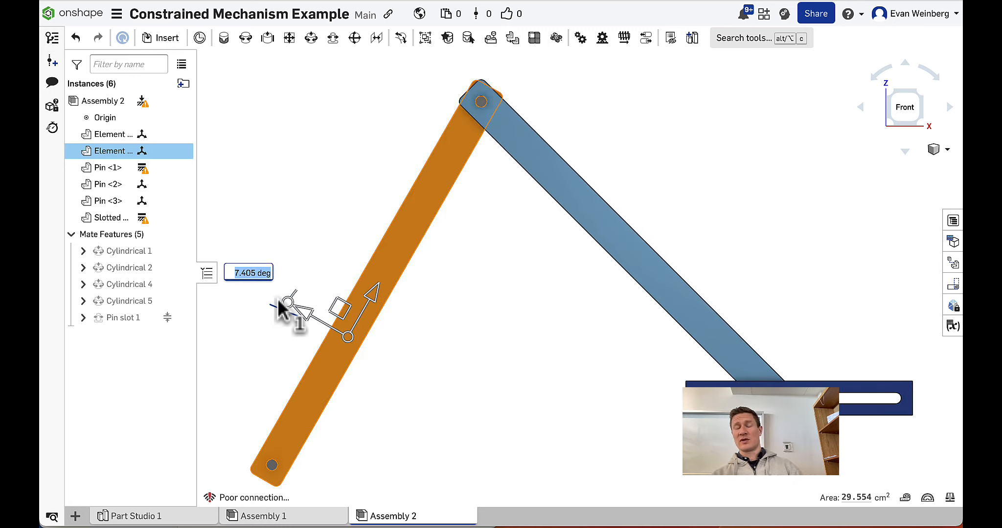